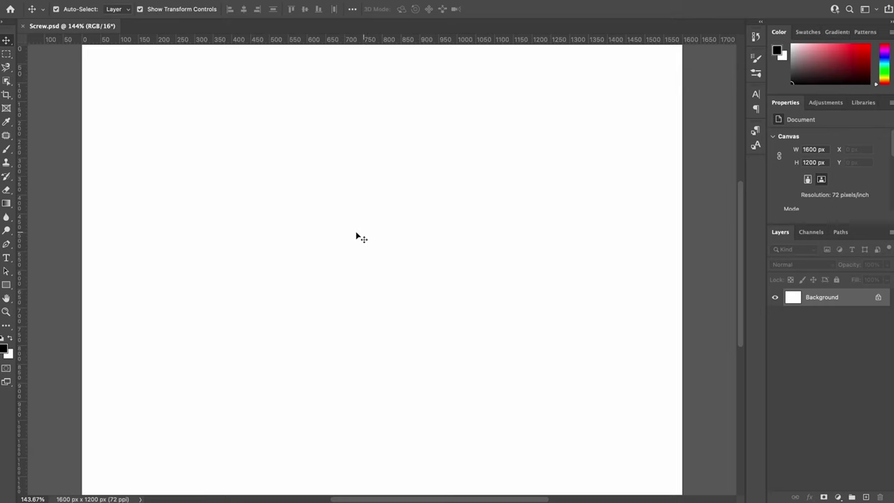
# Draw a 210×740 px rectangle for the bolt bar.
pyautogui.press('u')
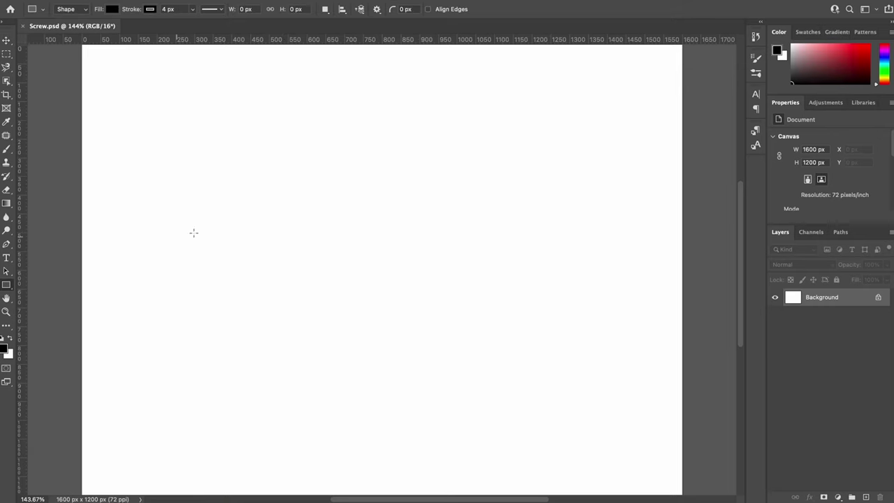
pyautogui.click(366, 233)
pyautogui.write('0')
pyautogui.press('Return')
# Draw three concentric circles of 400, 332 and 210 px.
pyautogui.rightClick(6, 284)
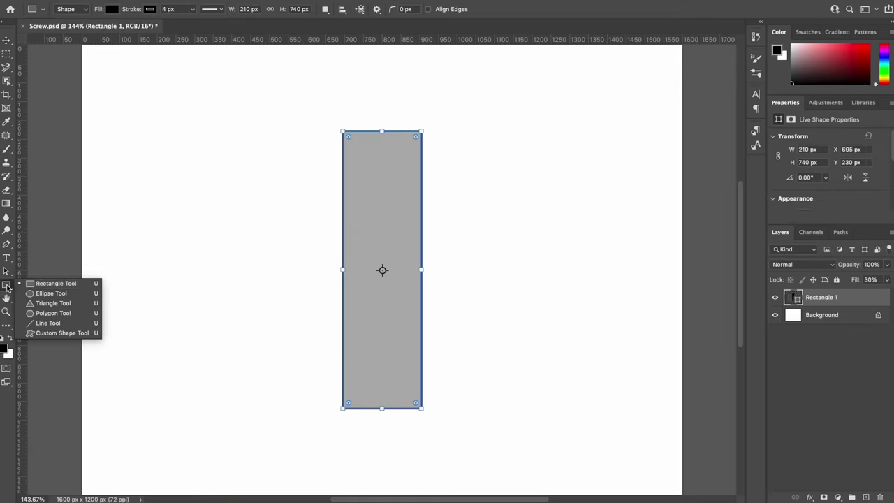
pyautogui.click(41, 295)
pyautogui.click(367, 249)
pyautogui.write('00')
pyautogui.press('Return')
pyautogui.click(441, 279)
pyautogui.write('332')
pyautogui.press('Return')
pyautogui.click(429, 281)
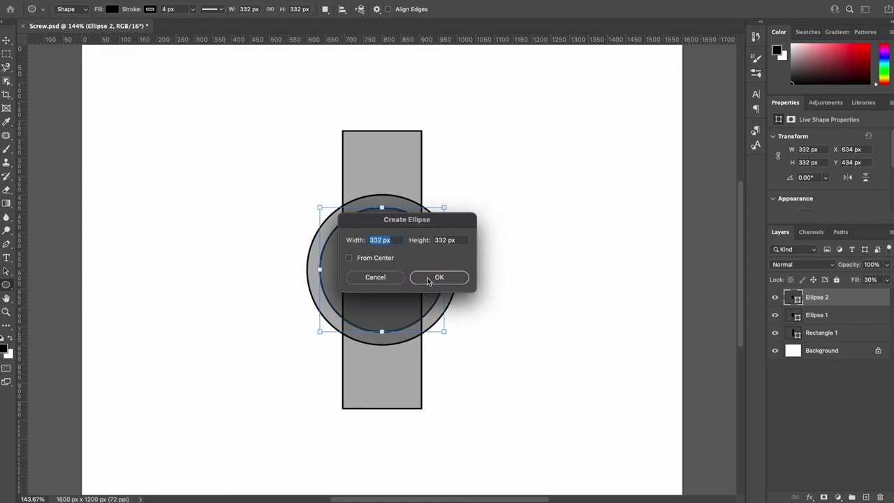
pyautogui.write('210')
pyautogui.press('Return')
# Draw a six-sided hexagon.
pyautogui.rightClick(6, 284)
pyautogui.click(42, 316)
pyautogui.click(379, 252)
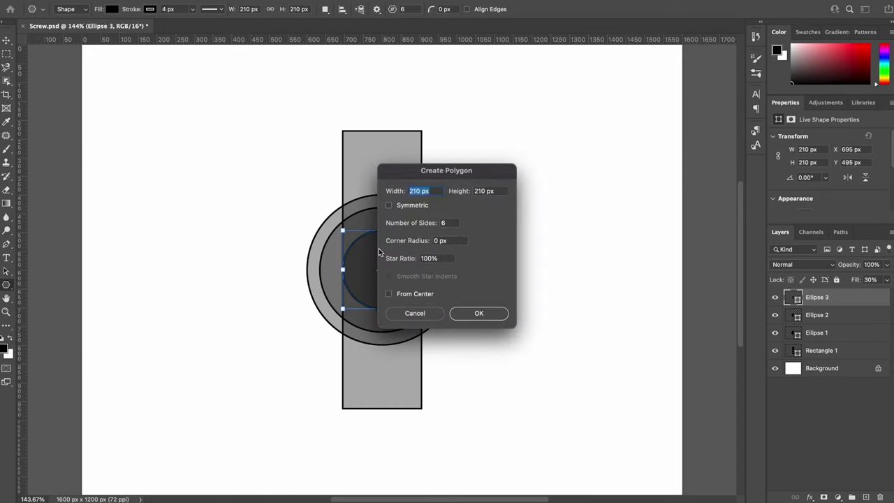
pyautogui.press('Return')
# Squash the hexagon and three circles vertically with Free Transform to about 104 px tall.
pyautogui.keyDown('shift'); pyautogui.click(854, 351); pyautogui.keyUp('shift')
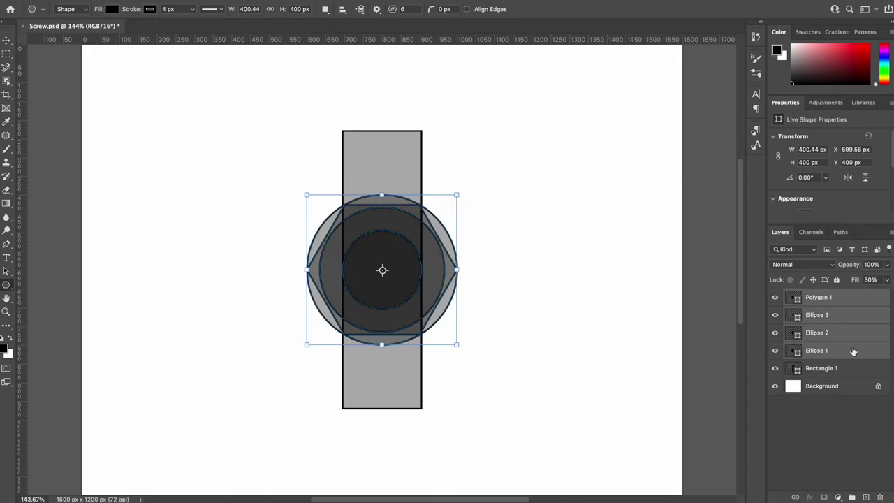
pyautogui.hotkey('ctrl', 't')
pyautogui.write('120')
pyautogui.press('Return')
pyautogui.press('Return')
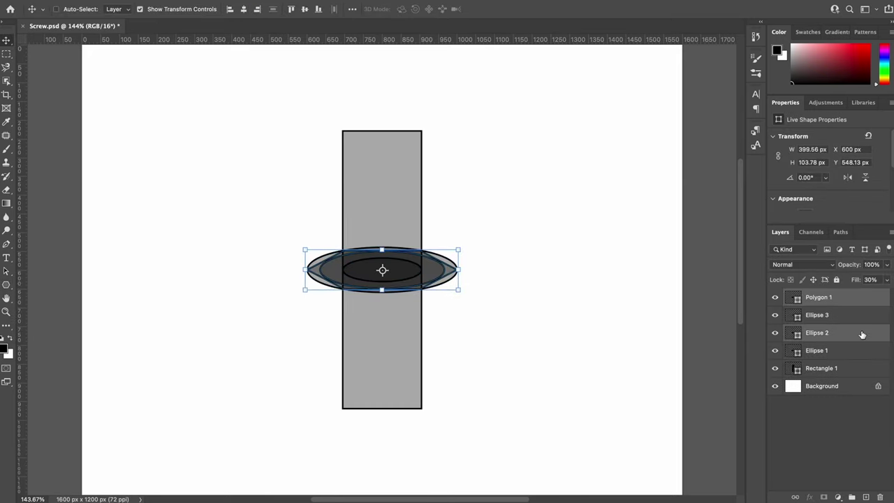
# Position the hexagon and smallest ellipse, then duplicate the hexagon and square its copy's left side.
pyautogui.moveTo(429, 272)
pyautogui.mouseDown()
pyautogui.moveTo(419, 147)
pyautogui.moveTo(419, 405)
pyautogui.mouseUp()
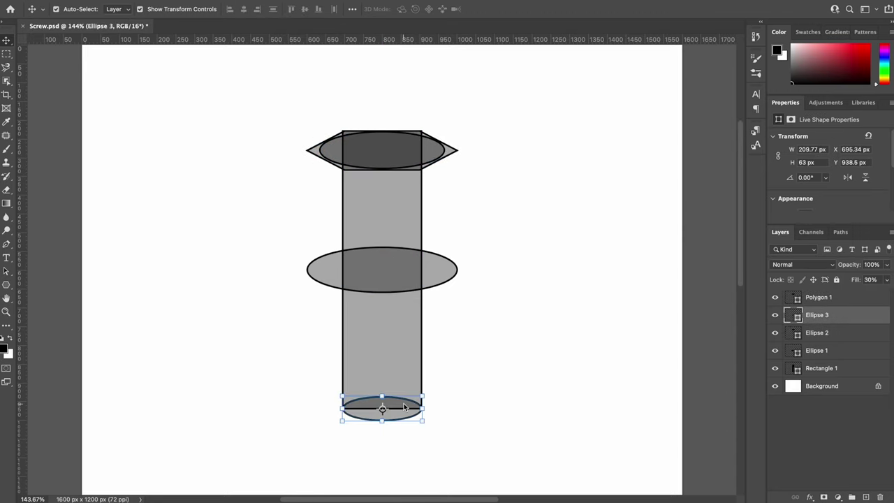
pyautogui.moveTo(382, 269); pyautogui.dragTo(382, 149)
pyautogui.moveTo(879, 327)
pyautogui.mouseDown()
pyautogui.moveTo(879, 294)
pyautogui.moveTo(854, 339)
pyautogui.mouseUp()
pyautogui.click(855, 314)
pyautogui.hotkey('shift', 'Down')
pyautogui.hotkey('shift', 'Down')
pyautogui.hotkey('shift', 'Down')
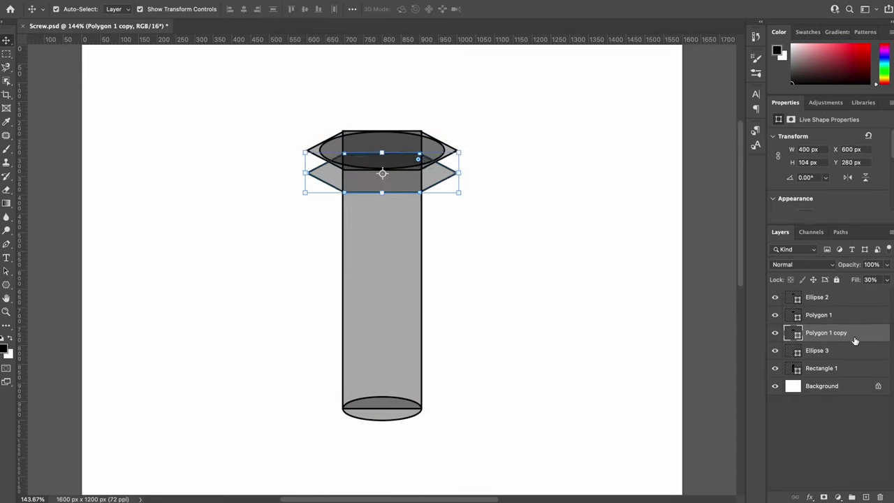
pyautogui.hotkey('shift', 'Down')
pyautogui.hotkey('shift', 'Down')
pyautogui.hotkey('shift', 'Down')
pyautogui.press('a')
pyautogui.moveTo(344, 183)
pyautogui.mouseDown()
pyautogui.moveTo(307, 184)
pyautogui.moveTo(307, 150)
pyautogui.mouseUp()
# Add a 200 px wide rectangle and extend the shaft's top edge to the hexagon.
pyautogui.click(6, 285)
pyautogui.click(42, 285)
pyautogui.click(373, 204)
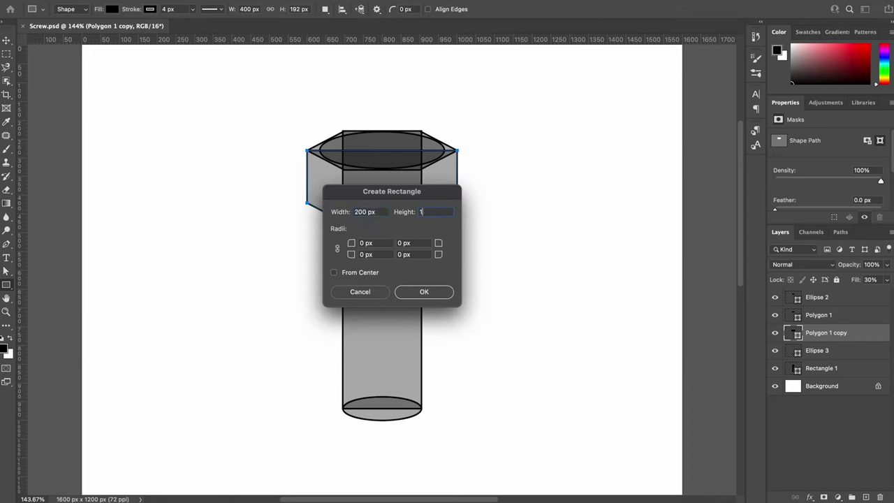
pyautogui.write('20')
pyautogui.press('Return')
pyautogui.moveTo(382, 131); pyautogui.dragTo(382, 170)
# Draw a 332×64 ellipse and place a copy lower on the head.
pyautogui.click(6, 285)
pyautogui.click(42, 298)
pyautogui.click(390, 196)
pyautogui.write('332')
pyautogui.press('Tab')
pyautogui.write('64')
pyautogui.click(439, 277)
pyautogui.press('v')
pyautogui.moveTo(403, 186); pyautogui.dragTo(402, 214)
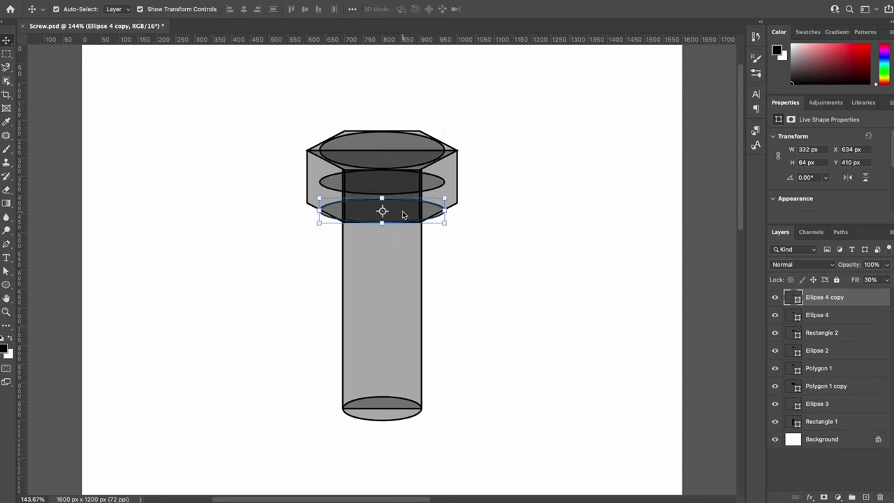
# Merge Rectangle 2 and the two ellipses into one front-face shape.
pyautogui.moveTo(822, 333); pyautogui.dragTo(822, 293)
pyautogui.keyDown('shift'); pyautogui.click(851, 332); pyautogui.keyUp('shift')
pyautogui.rightClick(851, 332)
pyautogui.click(814, 354)
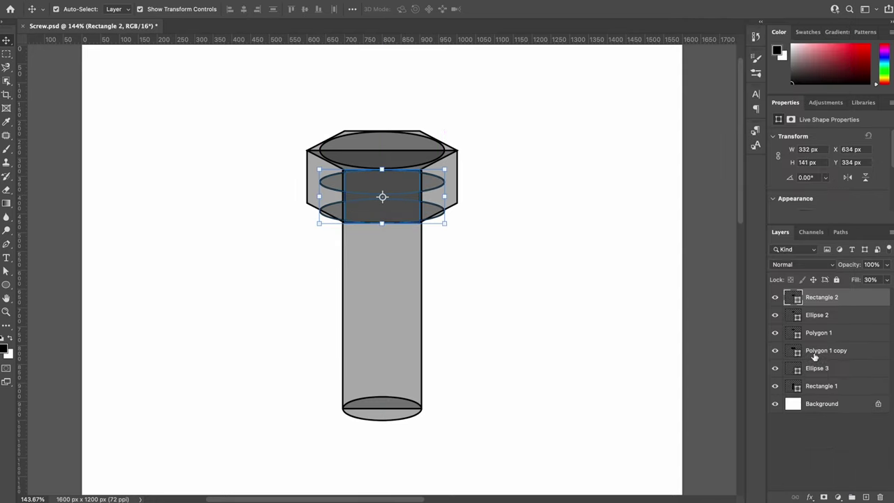
pyautogui.press('a')
pyautogui.click(375, 9)
pyautogui.click(399, 38)
# Draw another rectangle and merge it into the front face.
pyautogui.click(6, 285)
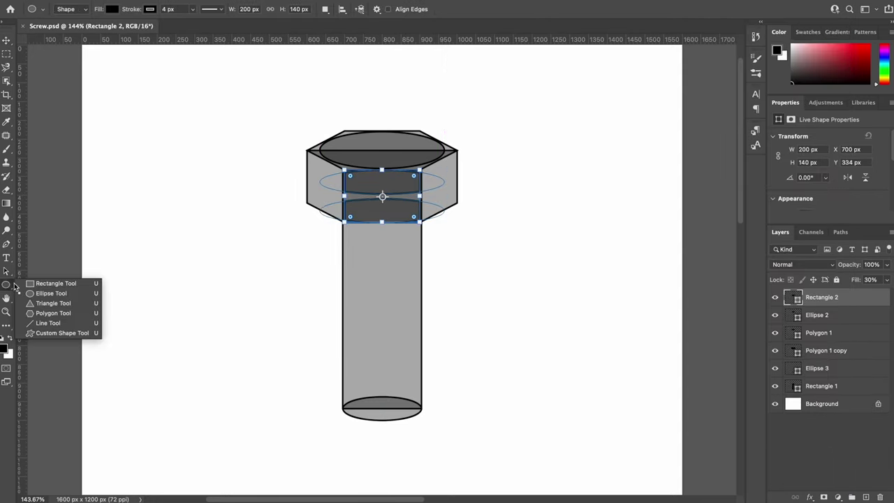
pyautogui.click(42, 281)
pyautogui.click(364, 207)
pyautogui.press('Return')
pyautogui.keyDown('shift'); pyautogui.click(821, 315); pyautogui.keyUp('shift')
pyautogui.rightClick(839, 315)
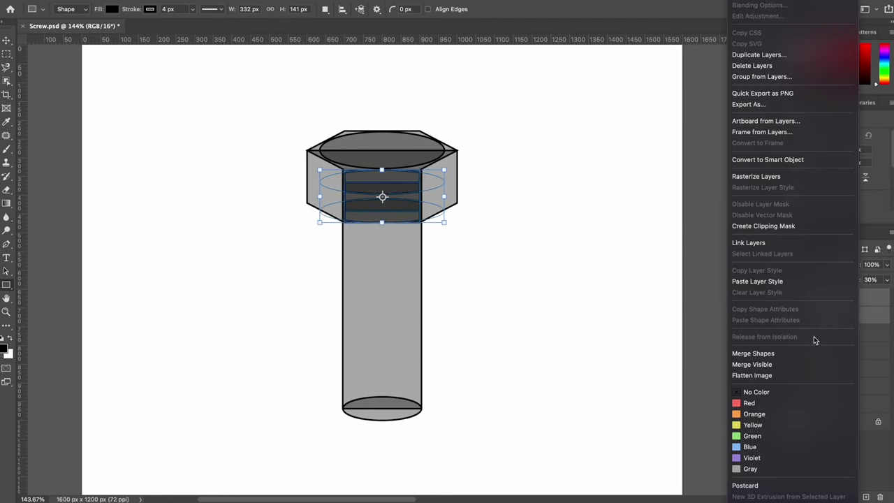
pyautogui.click(748, 355)
# Fuse the front face's paths into one solid shape and duplicate it.
pyautogui.press('a')
pyautogui.click(373, 9)
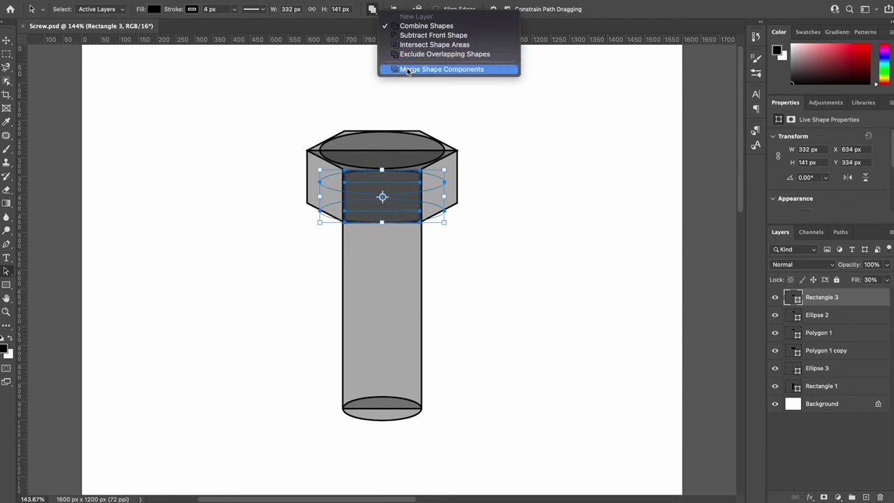
pyautogui.click(419, 69)
pyautogui.press('p')
pyautogui.hotkey('ctrl', 'j')
# Skew a front-face copy into the head's left side and mirror a copy for the right side.
pyautogui.press('v')
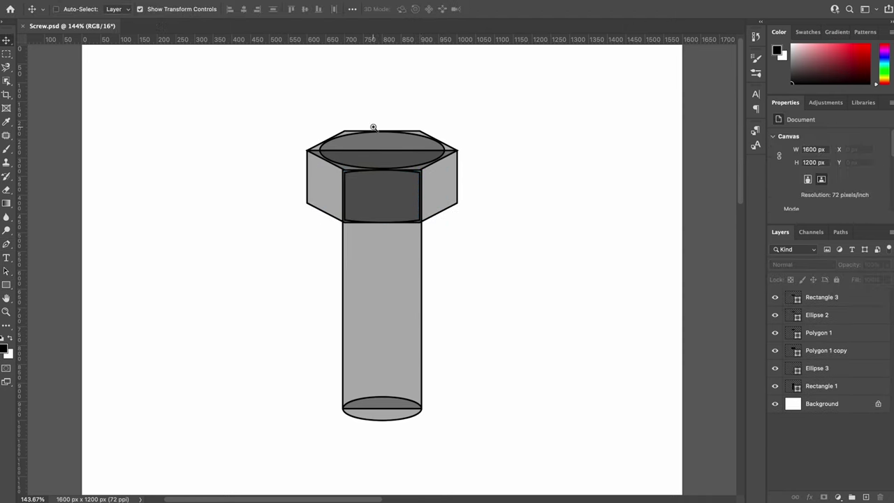
pyautogui.keyDown('alt'); pyautogui.scroll(10, 423, 130); pyautogui.keyUp('alt')
pyautogui.hotkey('ctrl', 't')
pyautogui.moveTo(523, 346)
pyautogui.mouseDown()
pyautogui.moveTo(77, 346)
pyautogui.moveTo(163, 346)
pyautogui.moveTo(160, 286)
pyautogui.moveTo(543, 292)
pyautogui.mouseUp()
pyautogui.press('Return')
pyautogui.rightClick(544, 296)
pyautogui.click(566, 493)
# Delete the flat hexagon and position face copies at the head's top, left and right.
pyautogui.click(389, 389)
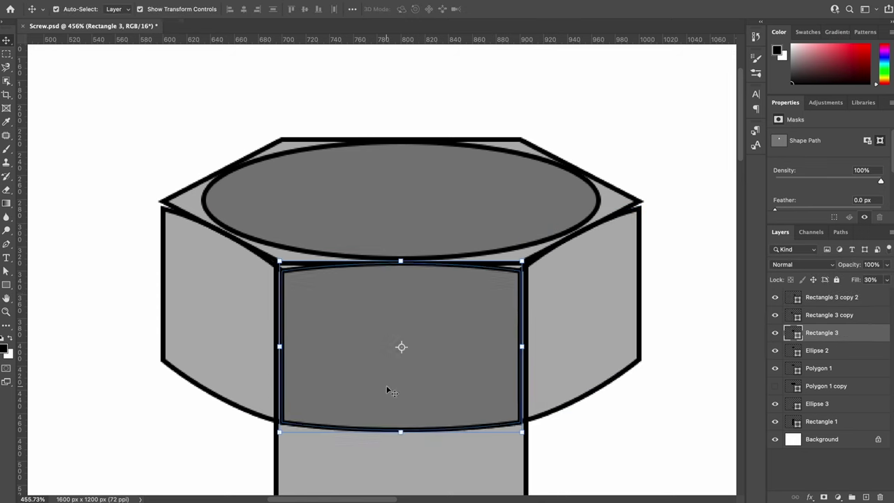
pyautogui.hotkey('ctrl', 'j')
pyautogui.moveTo(393, 391); pyautogui.dragTo(394, 267)
pyautogui.press('Delete')
pyautogui.moveTo(191, 203)
pyautogui.mouseDown()
pyautogui.moveTo(499, 210)
pyautogui.moveTo(605, 241)
pyautogui.moveTo(254, 178)
pyautogui.mouseUp()
pyautogui.rightClick(873, 295)
pyautogui.click(831, 315)
# Combine the selected face copy's paths and fit the whole bolt in view.
pyautogui.press('a')
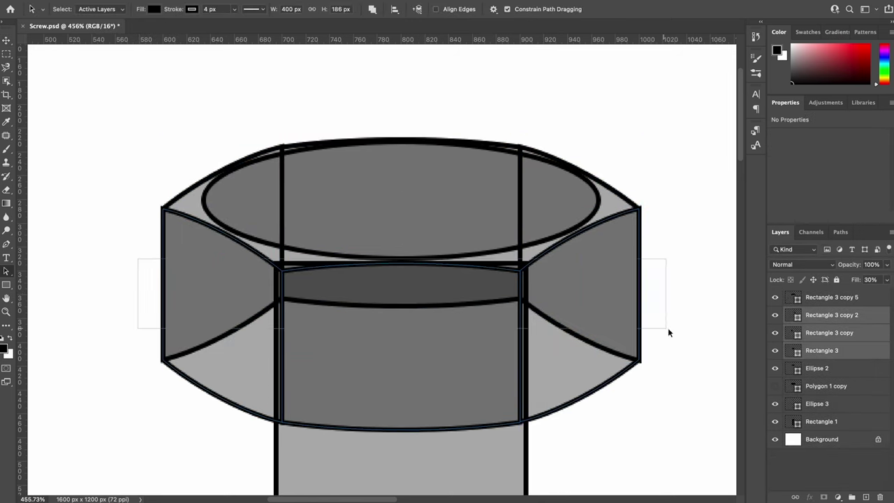
pyautogui.hotkey('shift', '3')
pyautogui.click(372, 9)
pyautogui.click(514, 224)
pyautogui.press('v')
pyautogui.hotkey('ctrl', '0')
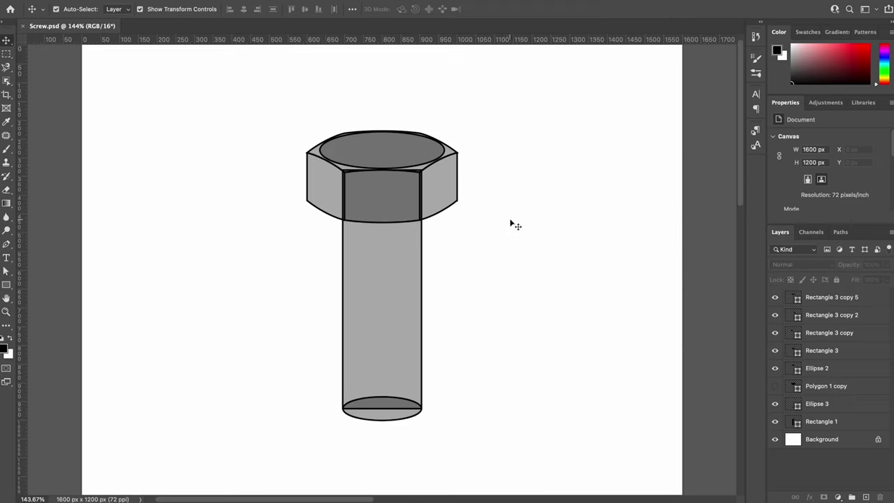
# Merge the shaft with its bottom ellipse and the hexagon top into Ellipse 2, placed topmost.
pyautogui.click(383, 409)
pyautogui.keyDown('shift'); pyautogui.click(382, 350); pyautogui.keyUp('shift')
pyautogui.rightClick(849, 422)
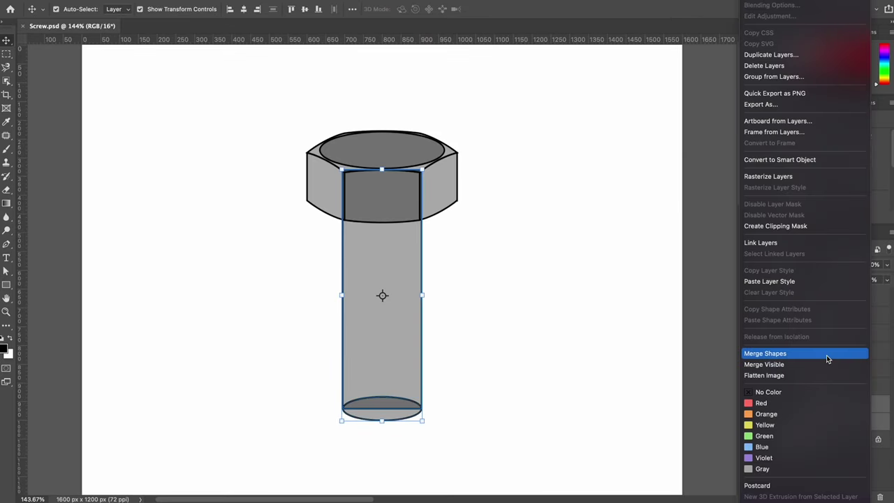
pyautogui.click(826, 355)
pyautogui.keyDown('shift'); pyautogui.click(858, 369); pyautogui.keyUp('shift')
pyautogui.hotkey('ctrl', 'e')
pyautogui.moveTo(859, 368); pyautogui.dragTo(858, 295)
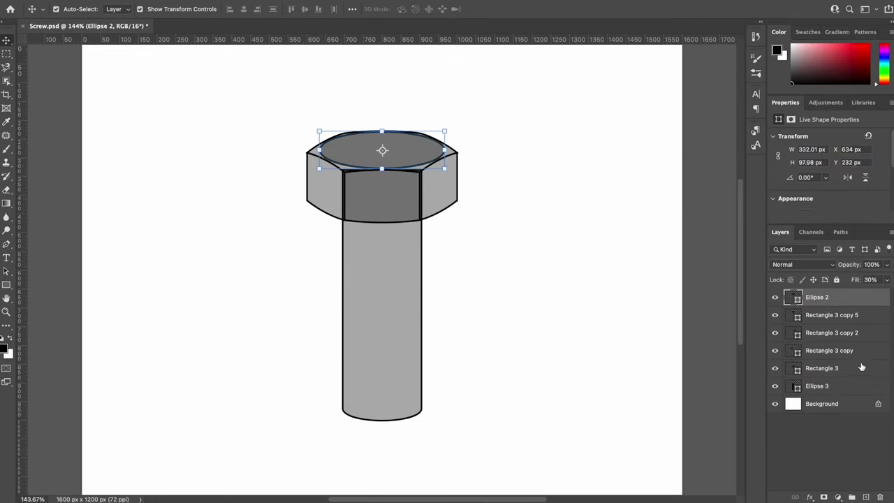
# Set all bolt shapes to 100% fill and colour the top ellipse pale grey-blue.
pyautogui.keyDown('shift'); pyautogui.click(865, 387); pyautogui.keyUp('shift')
pyautogui.hotkey('shift', '0')
pyautogui.press('u')
pyautogui.click(112, 10)
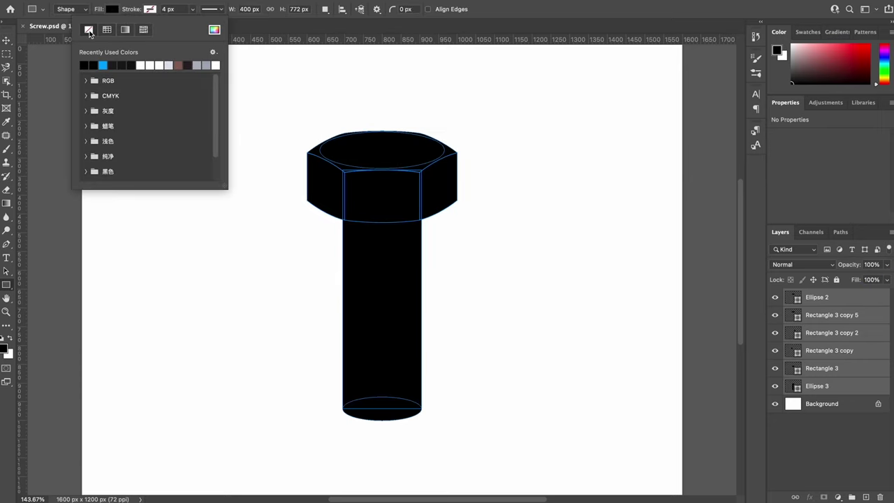
pyautogui.click(793, 369)
pyautogui.doubleClick(793, 368)
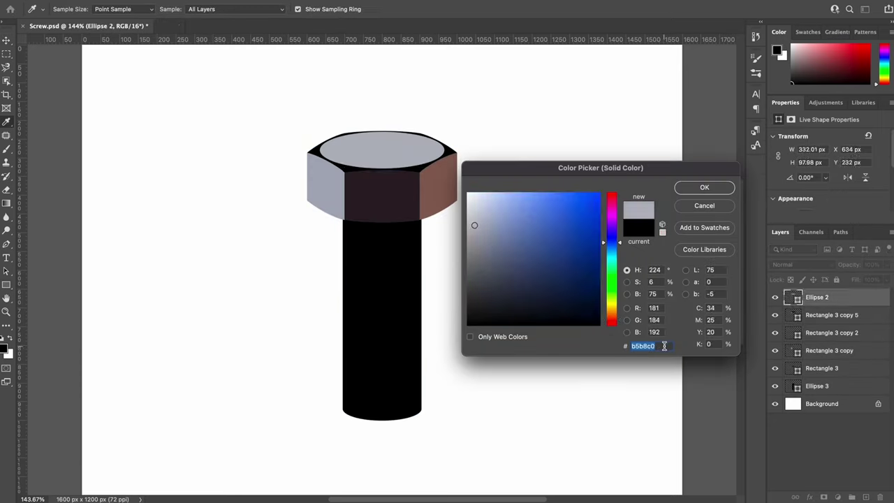
pyautogui.click(703, 186)
# Give the shaft a Gradient Overlay with a #704840 brown colour stop.
pyautogui.click(847, 388)
pyautogui.doubleClick(848, 388)
pyautogui.click(532, 284)
pyautogui.click(695, 256)
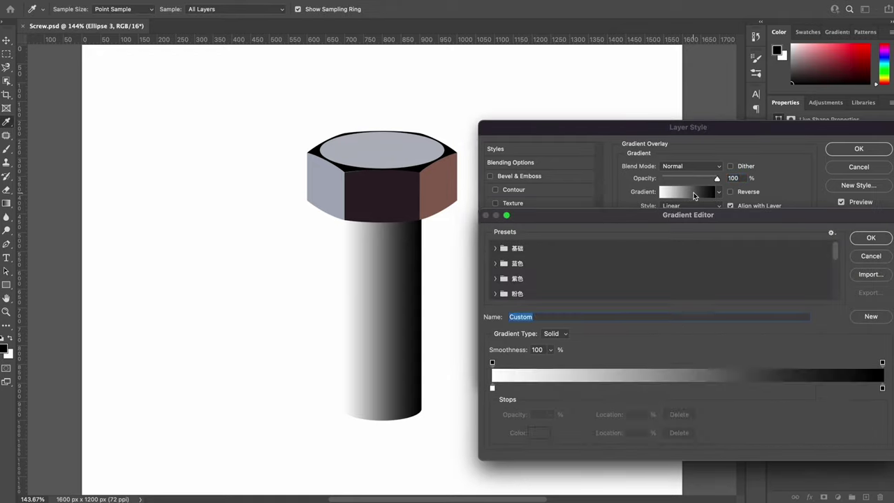
pyautogui.doubleClick(689, 388)
pyautogui.write('704840')
pyautogui.press('Return')
pyautogui.press('Return')
pyautogui.press('Return')
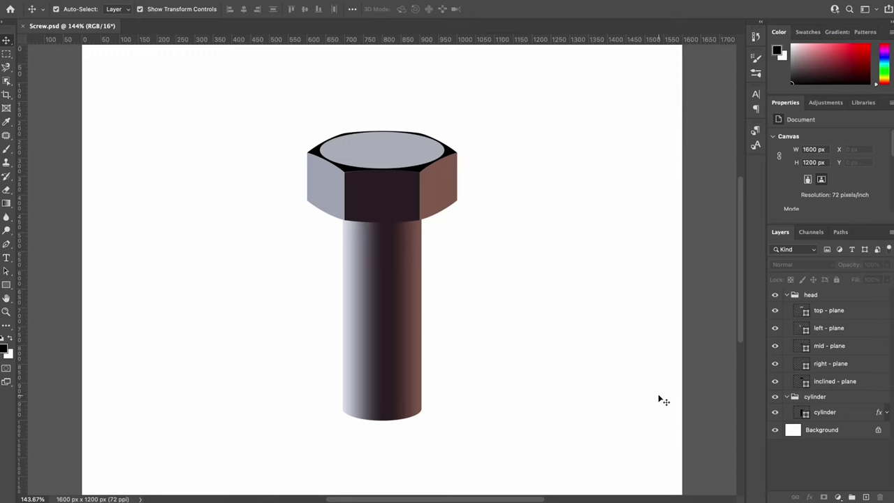
# Delete the duplicate shaft layer's body, keeping only its bottom ellipse.
pyautogui.click(850, 417)
pyautogui.press('a')
pyautogui.press('Delete')
# Skew the bottom ellipse so it tilts upward to the right.
pyautogui.press('v')
pyautogui.scroll(5, 455, 412)
pyautogui.hotkey('ctrl', 't')
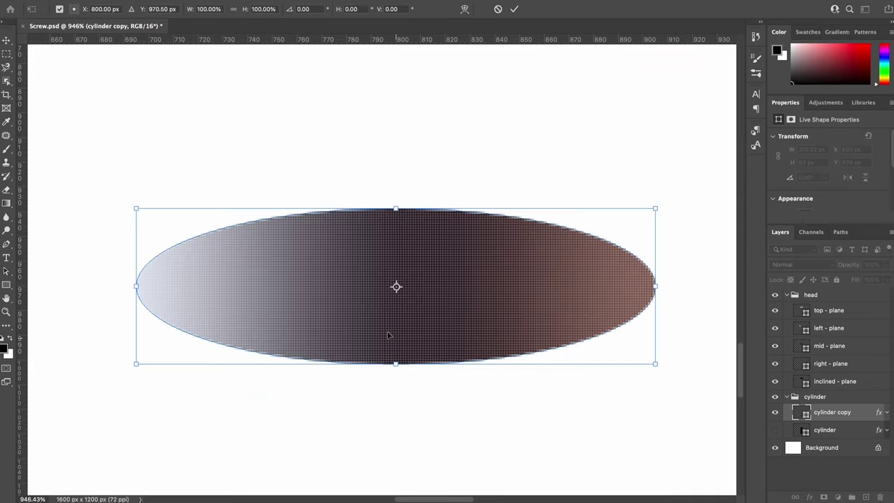
pyautogui.moveTo(371, 13); pyautogui.dragTo(360, 13)
pyautogui.press('Return')
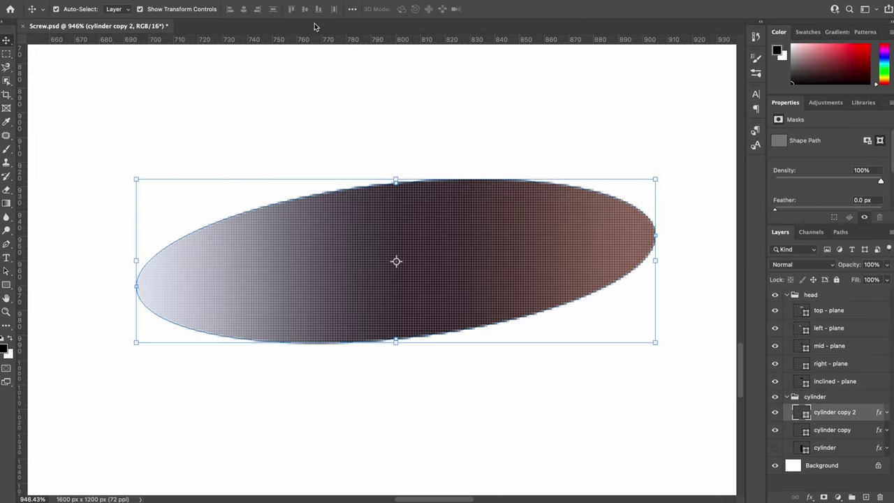
# Duplicate the tilted ellipse upward and convert both into one smart object.
pyautogui.press('Up')
pyautogui.press('Up')
pyautogui.rightClick(869, 416)
pyautogui.click(830, 314)
pyautogui.keyDown('shift'); pyautogui.click(867, 433); pyautogui.keyUp('shift')
pyautogui.rightClick(866, 435)
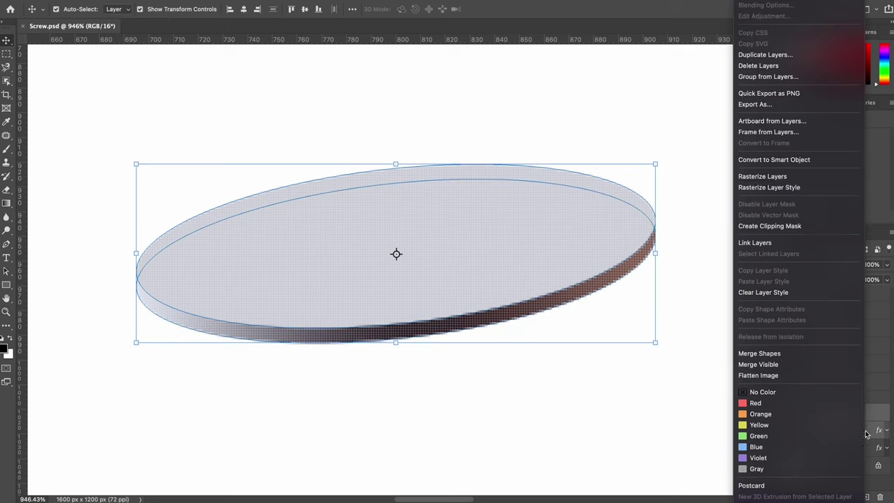
pyautogui.click(809, 160)
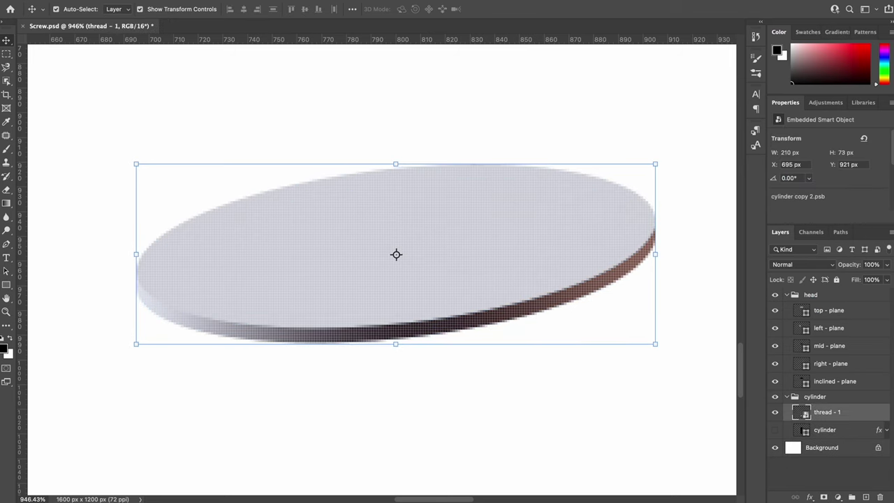
# Repeatedly duplicate and shift the ring upward, stacking thread - 0 through thread - 29.
pyautogui.hotkey('ctrl', 'alt', 'shift', 't')
pyautogui.hotkey('ctrl', 'alt', 'shift', 't')
pyautogui.hotkey('ctrl', 'alt', 'shift', 't')
pyautogui.hotkey('ctrl', 'alt', 'shift', 't')
pyautogui.hotkey('ctrl', 'alt', 'shift', 't')
pyautogui.hotkey('ctrl', 'alt', 'shift', 't')
pyautogui.hotkey('ctrl', '0')
pyautogui.hotkey('ctrl', 'alt', 'shift', 't')
pyautogui.hotkey('ctrl', 'alt', 'shift', 't')
pyautogui.hotkey('ctrl', 'alt', 'shift', 't')
pyautogui.hotkey('ctrl', 'alt', 'shift', 't')
pyautogui.hotkey('ctrl', 'alt', 'shift', 't')
pyautogui.hotkey('ctrl', 'alt', 'shift', 't')
pyautogui.scroll(-5, 861, 433)
pyautogui.click(861, 447)
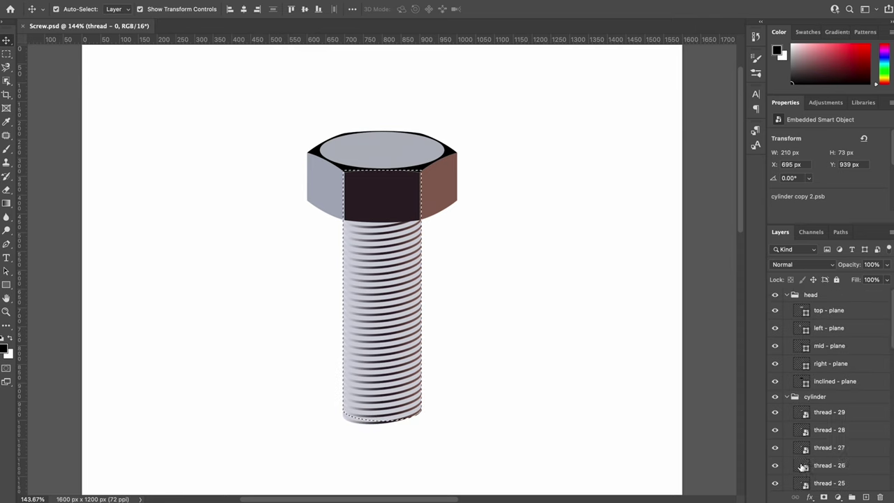
# In the thread smart object, move the disc gradient's brown end stop to 71% and recolour its stops.
pyautogui.click(805, 437)
pyautogui.doubleClick(805, 437)
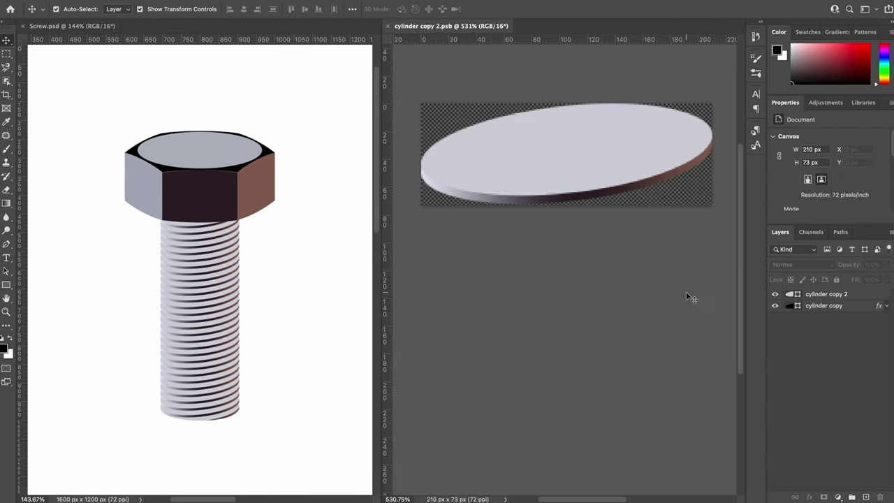
pyautogui.doubleClick(847, 309)
pyautogui.click(688, 301)
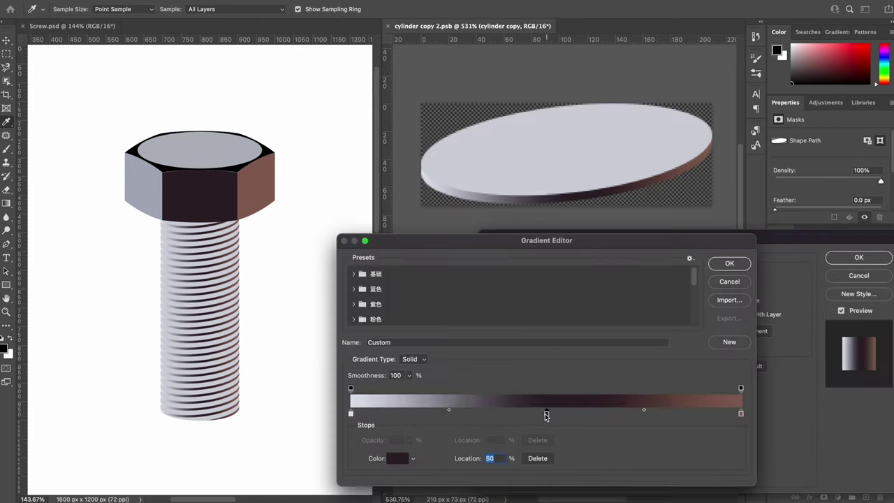
pyautogui.click(564, 414)
pyautogui.moveTo(741, 413); pyautogui.dragTo(630, 412)
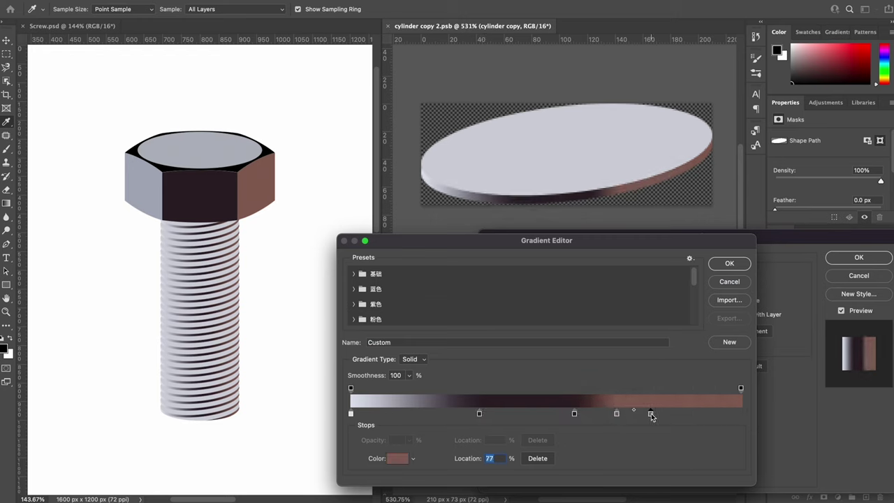
pyautogui.doubleClick(651, 414)
pyautogui.press('Return')
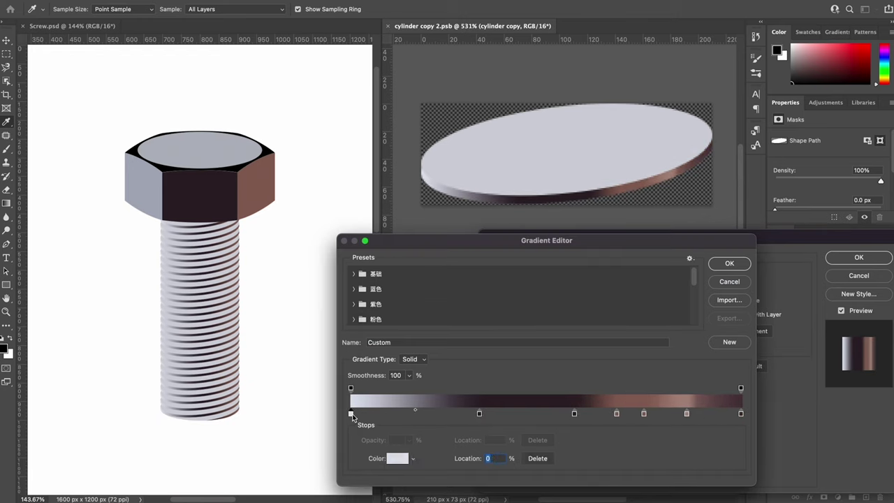
pyautogui.doubleClick(428, 414)
pyautogui.click(80, 319)
pyautogui.press('Return')
pyautogui.press('Return')
pyautogui.press('Return')
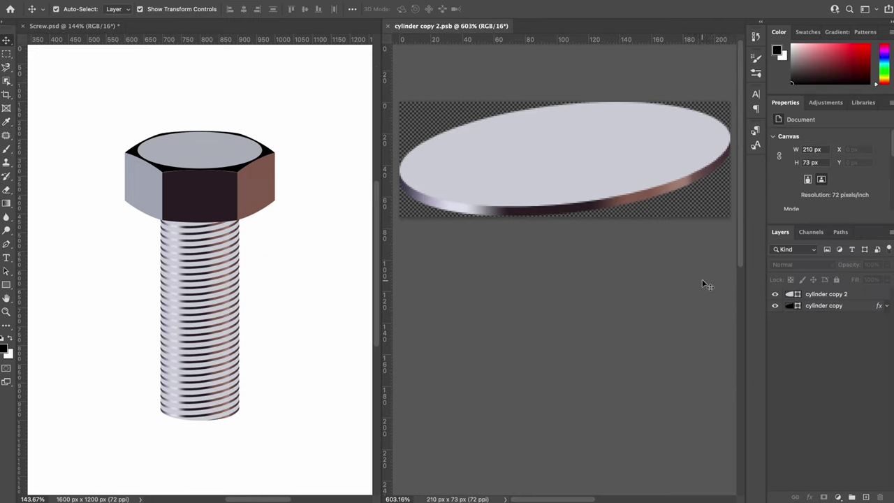
# Give the top disc an Angle Gradient Overlay with a 9ea3ad metallic stop.
pyautogui.doubleClick(865, 299)
pyautogui.click(521, 393)
pyautogui.click(690, 314)
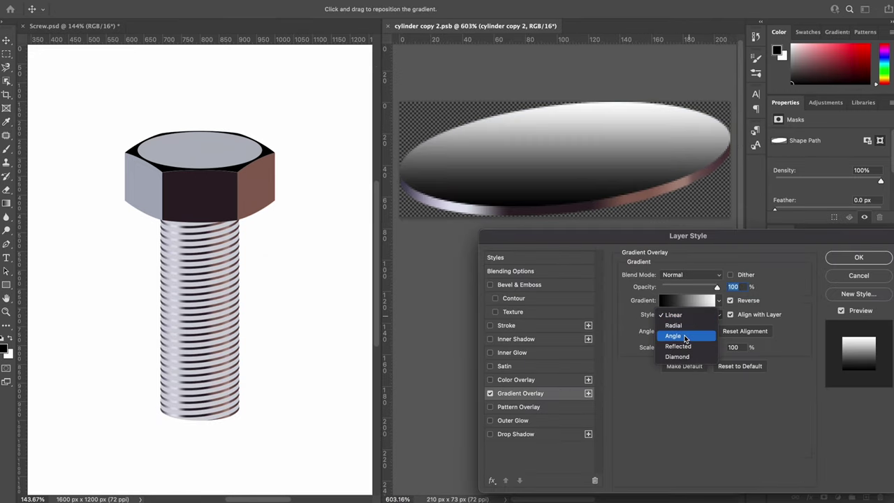
pyautogui.click(687, 338)
pyautogui.click(685, 305)
pyautogui.doubleClick(451, 414)
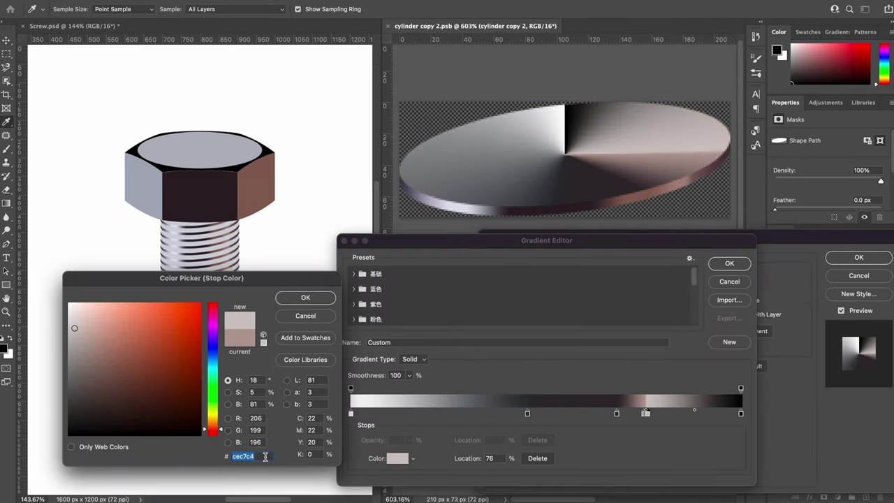
pyautogui.write('9ea3ad')
pyautogui.press('Return')
pyautogui.press('Return')
pyautogui.press('Return')
# Duplicate the disc layer twice into stacked cylinder copies, checking the copy's stroke effect.
pyautogui.hotkey('ctrl', 'j')
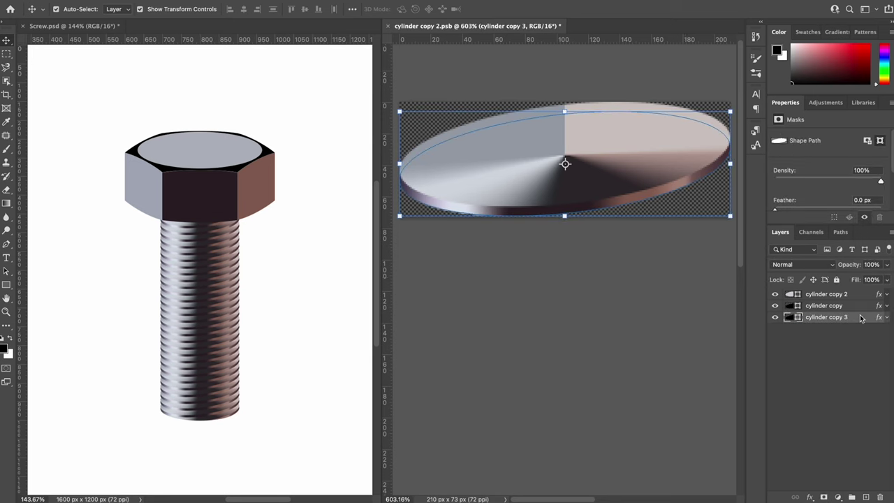
pyautogui.doubleClick(865, 299)
pyautogui.click(507, 326)
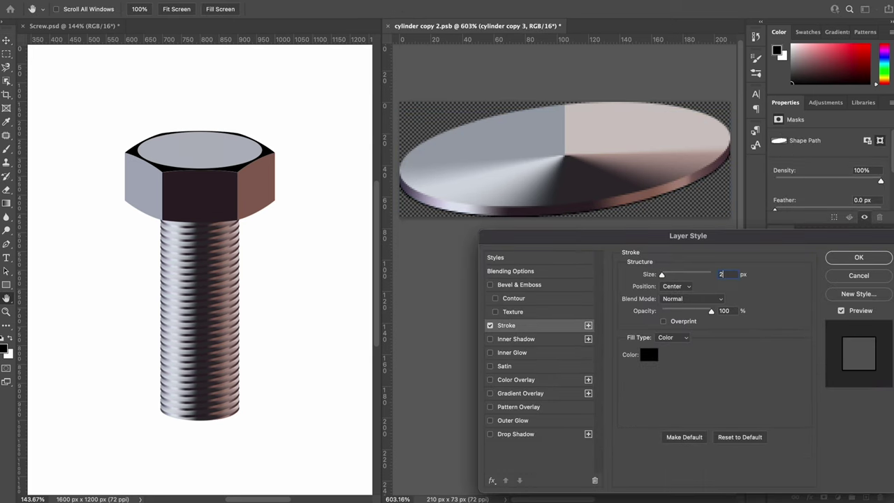
pyautogui.press('Return')
pyautogui.press('v')
pyautogui.hotkey('ctrl', 'j')
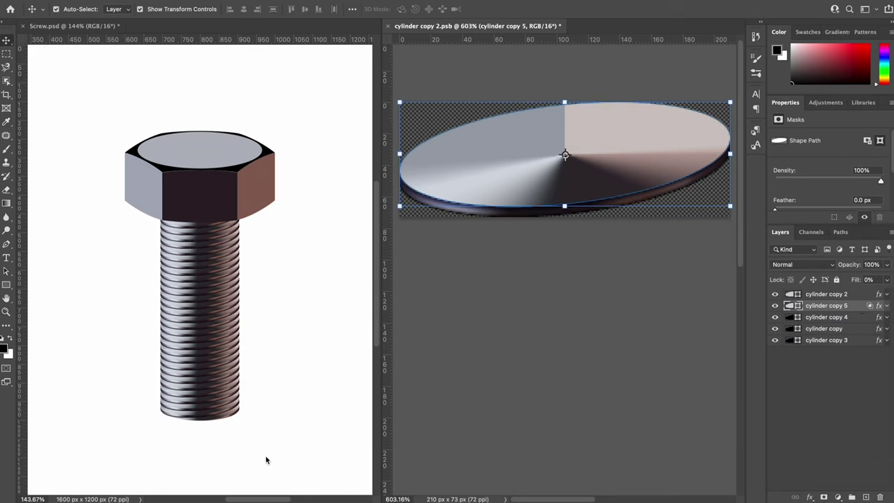
pyautogui.click(861, 295)
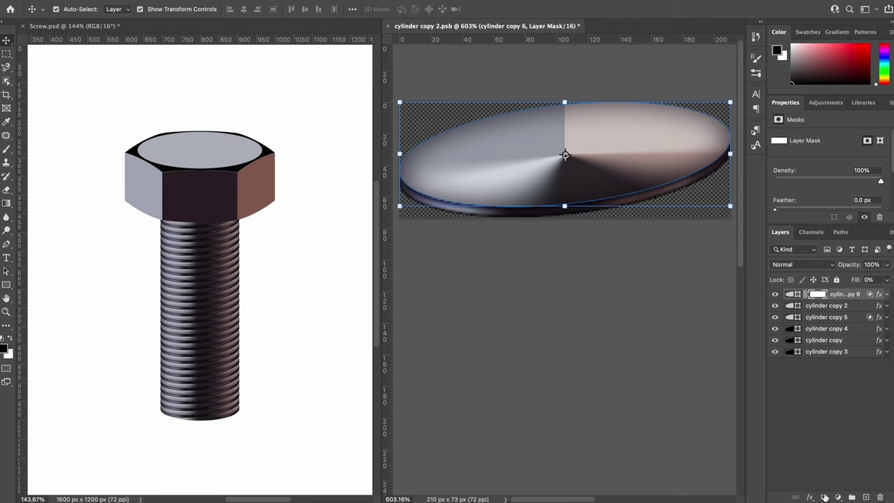
# Add layer masks to the cylinder copies and brush-blend the disc's lower-left rim on cylinder copy 5.
pyautogui.click(825, 498)
pyautogui.press('b')
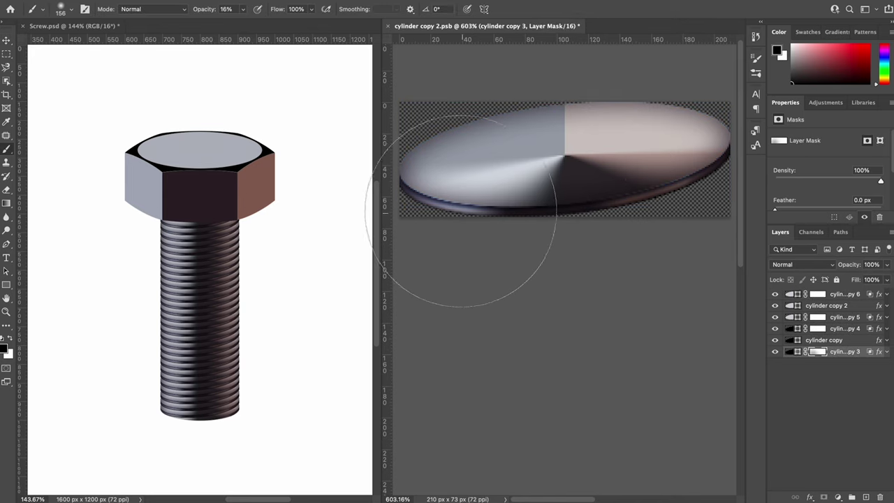
pyautogui.hotkey('alt', ']')
pyautogui.hotkey('alt', ']')
pyautogui.hotkey('alt', ']')
pyautogui.moveTo(490, 259); pyautogui.dragTo(441, 141)
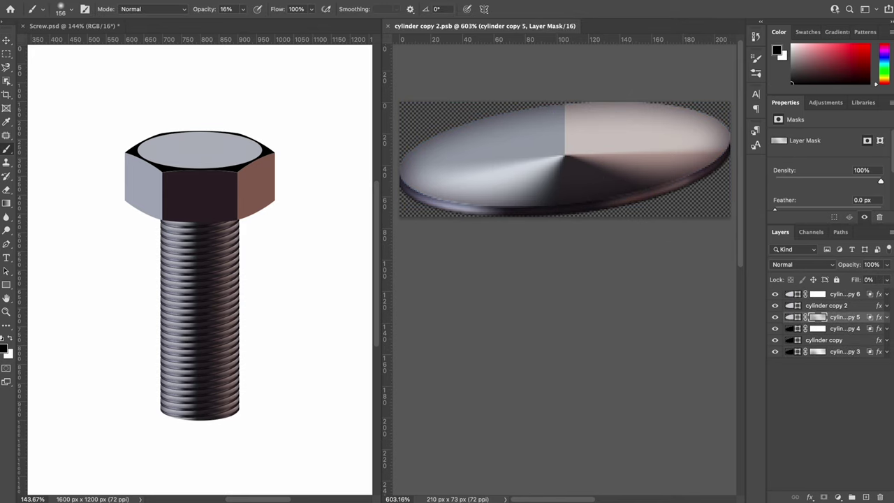
pyautogui.press('x')
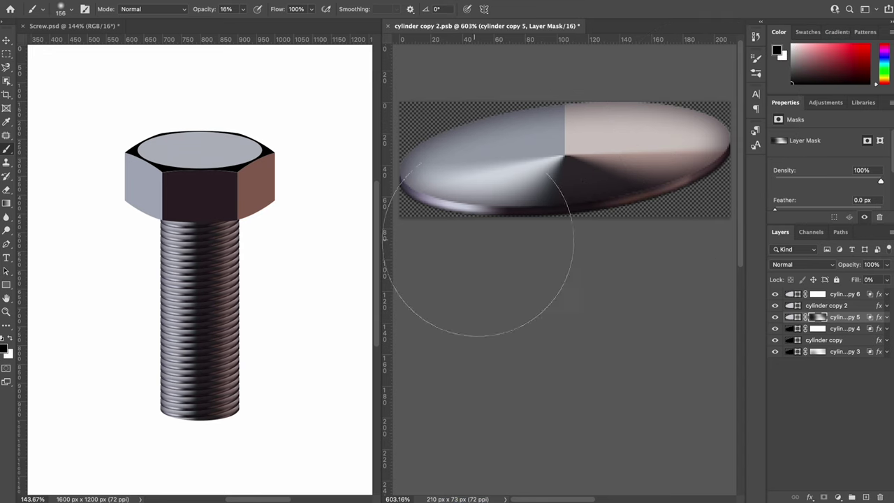
pyautogui.hotkey('alt', ']')
pyautogui.click(817, 328)
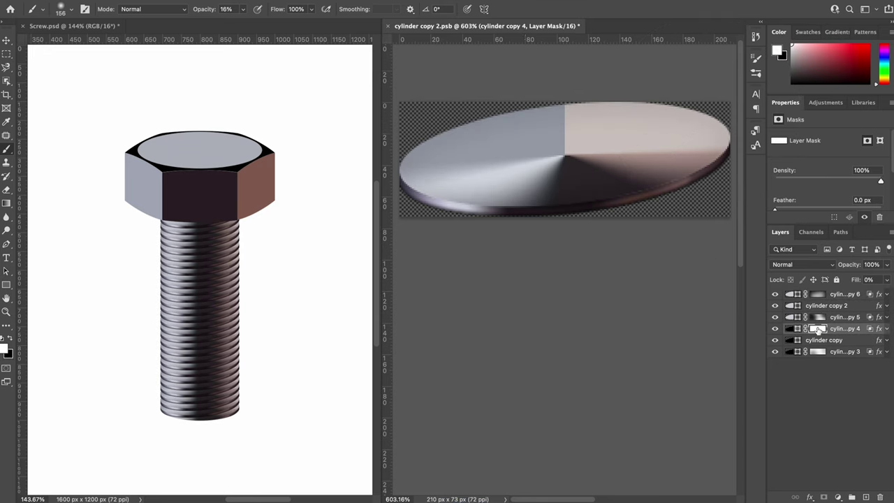
# Duplicate the cylinder copy layer above cylinder copy 5 for a lighter rim effect.
pyautogui.click(854, 340)
pyautogui.doubleClick(859, 346)
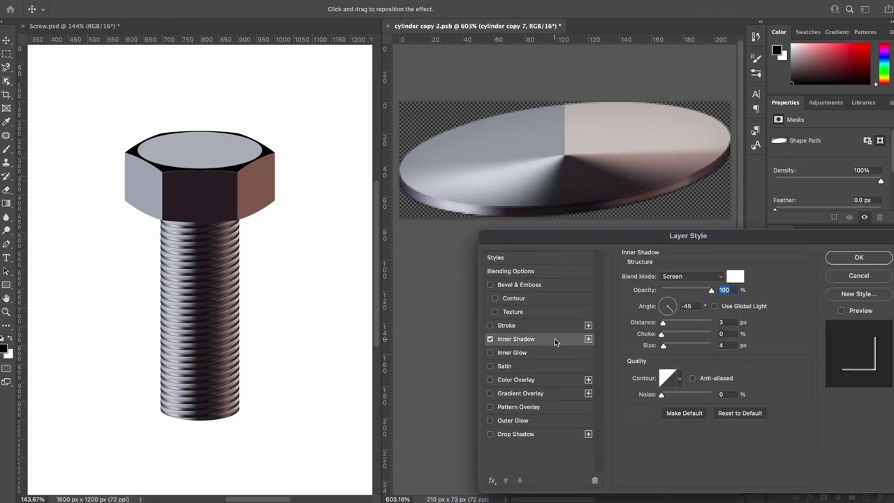
pyautogui.press('Escape')
pyautogui.press('v')
pyautogui.moveTo(860, 341); pyautogui.dragTo(863, 317)
pyautogui.doubleClick(859, 318)
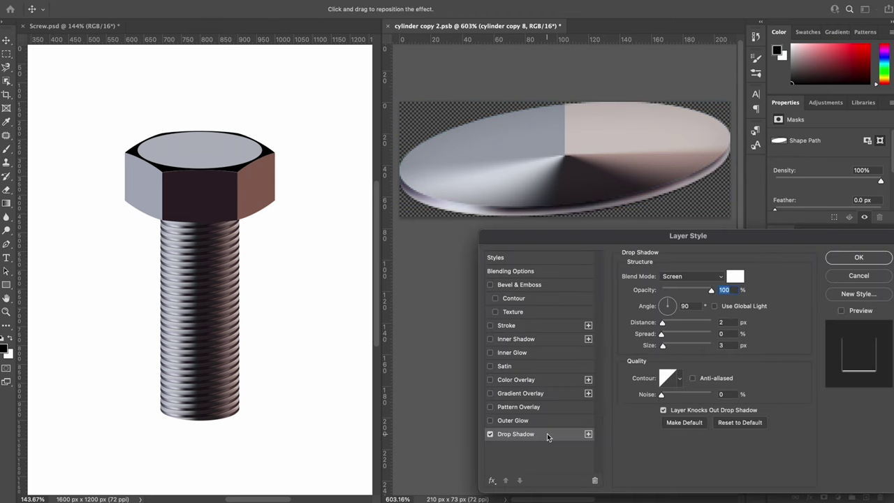
pyautogui.press('Escape')
# Create cylinder copy 9, bring it to the top, and give the ellipse a white stroke outline.
pyautogui.hotkey('ctrl', 'j')
pyautogui.hotkey('ctrl', 'shift', ']')
pyautogui.doubleClick(859, 294)
pyautogui.press('Return')
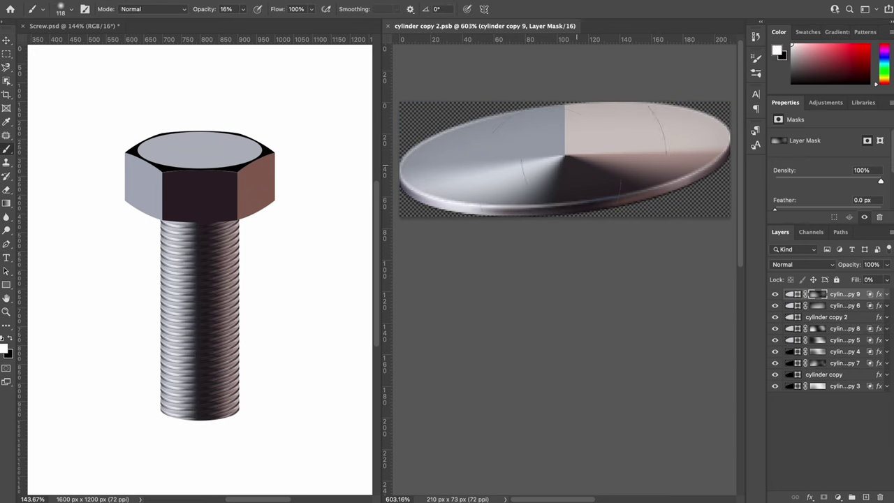
# Swap painting colours and step through the layer masks down to cylinder copy 4's mask.
pyautogui.press('x')
pyautogui.hotkey('alt', ']')
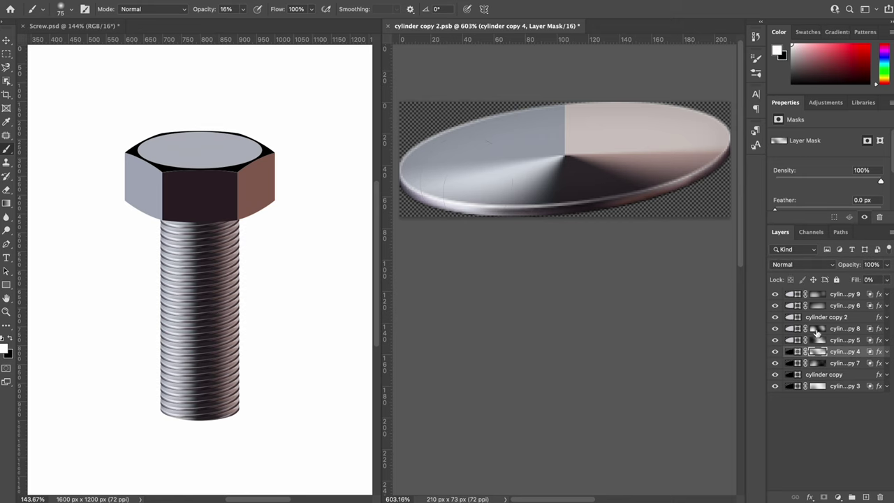
pyautogui.hotkey('alt', ']')
pyautogui.hotkey('alt', ']')
pyautogui.hotkey('alt', ']')
pyautogui.hotkey('alt', ']')
pyautogui.press('x')
pyautogui.hotkey('alt', '[')
pyautogui.hotkey('alt', '[')
pyautogui.hotkey('alt', '[')
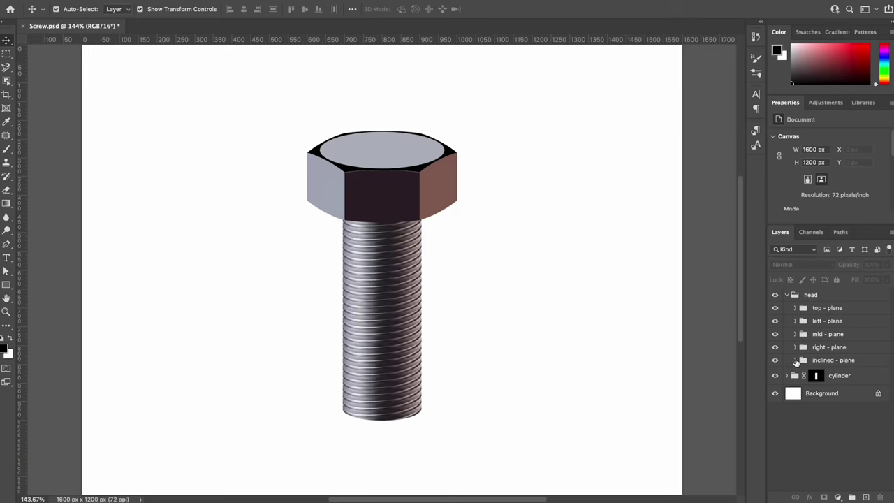
# Give the inclined - plane layer an Angle Gradient Overlay with a white highlight stop.
pyautogui.click(795, 360)
pyautogui.doubleClick(867, 375)
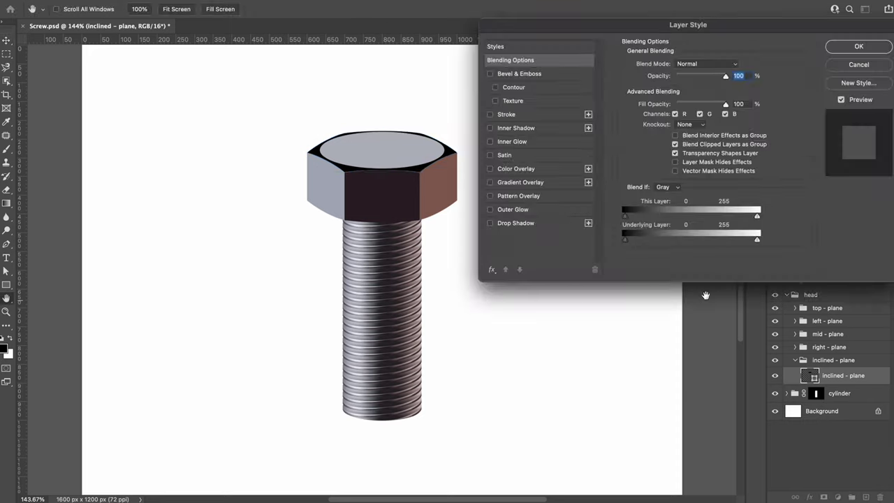
pyautogui.click(521, 182)
pyautogui.click(689, 103)
pyautogui.click(693, 126)
pyautogui.click(692, 96)
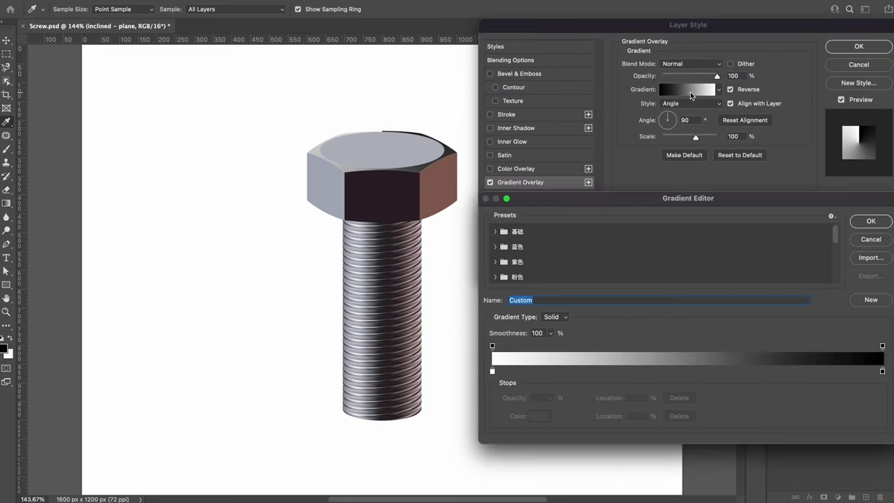
pyautogui.doubleClick(492, 371)
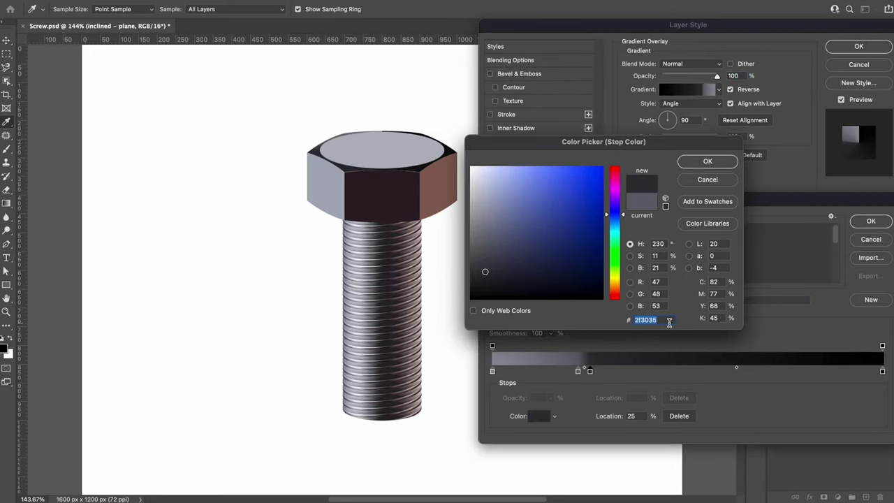
pyautogui.click(462, 147)
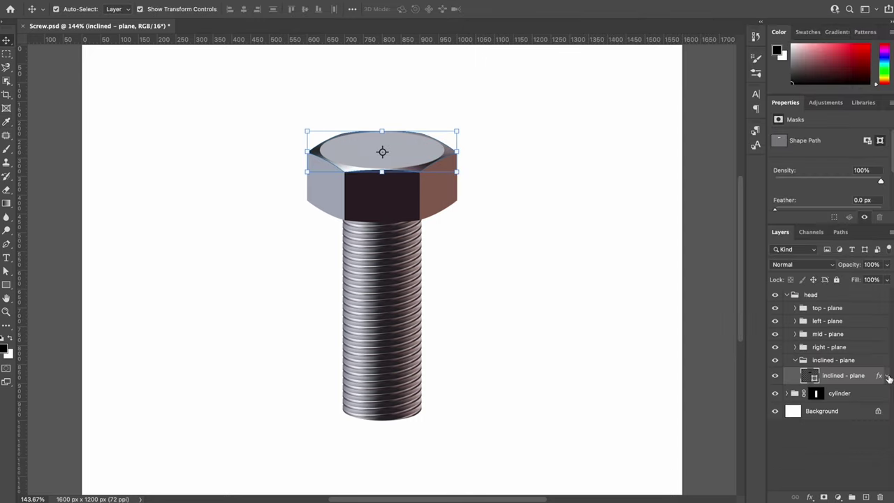
# Copy the inclined plane's layer style and paste it onto the top - plane layer.
pyautogui.rightClick(871, 379)
pyautogui.click(769, 270)
pyautogui.click(866, 323)
pyautogui.rightClick(866, 327)
pyautogui.click(809, 281)
# Recolour the top plane's four gradient stops, including the 67% stop, then duplicate it as 'top - plane copy'.
pyautogui.doubleClick(866, 325)
pyautogui.click(531, 176)
pyautogui.click(689, 89)
pyautogui.doubleClick(492, 371)
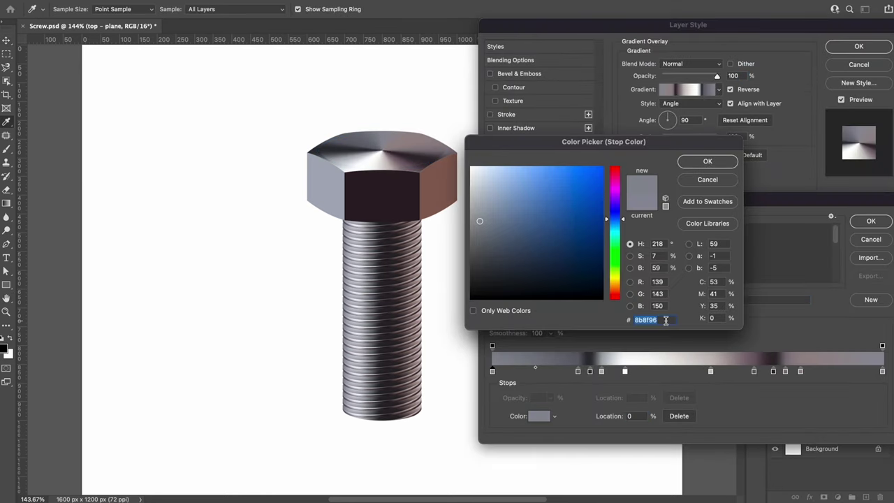
pyautogui.press('Return')
pyautogui.doubleClick(583, 371)
pyautogui.press('Return')
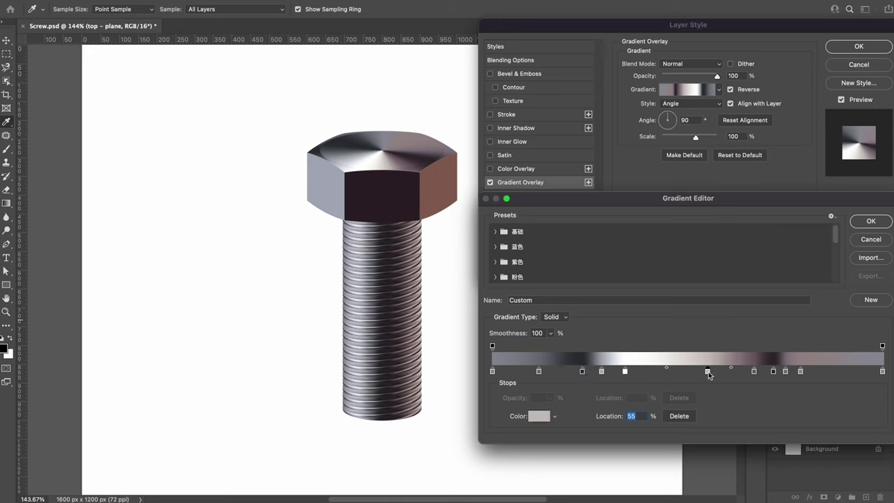
pyautogui.doubleClick(756, 371)
pyautogui.press('Return')
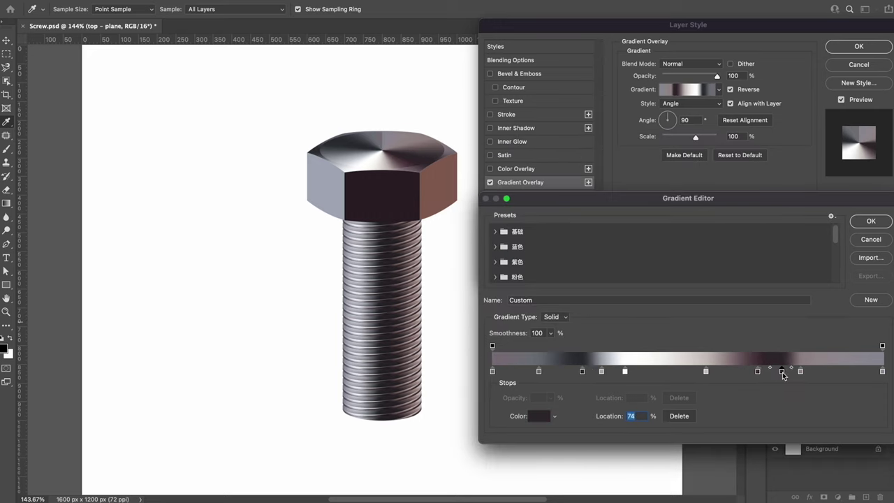
pyautogui.doubleClick(812, 371)
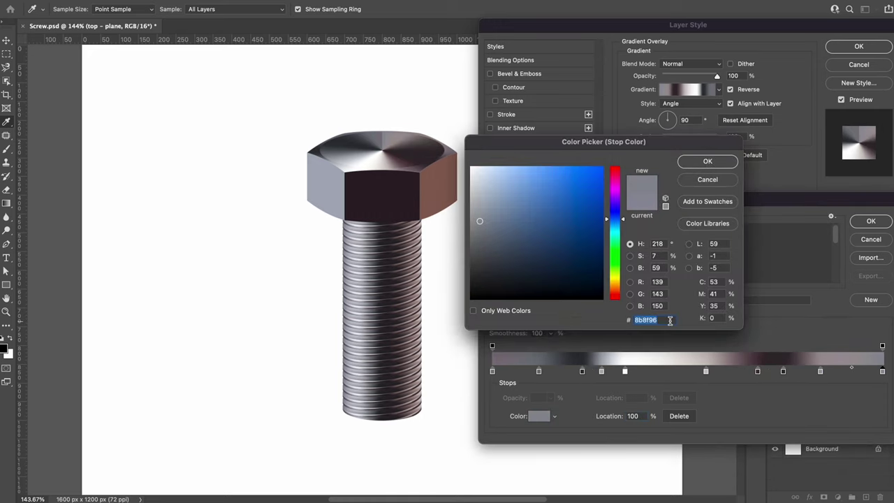
pyautogui.press('Return')
pyautogui.press('Return')
pyautogui.press('Return')
pyautogui.moveTo(865, 325); pyautogui.dragTo(865, 331)
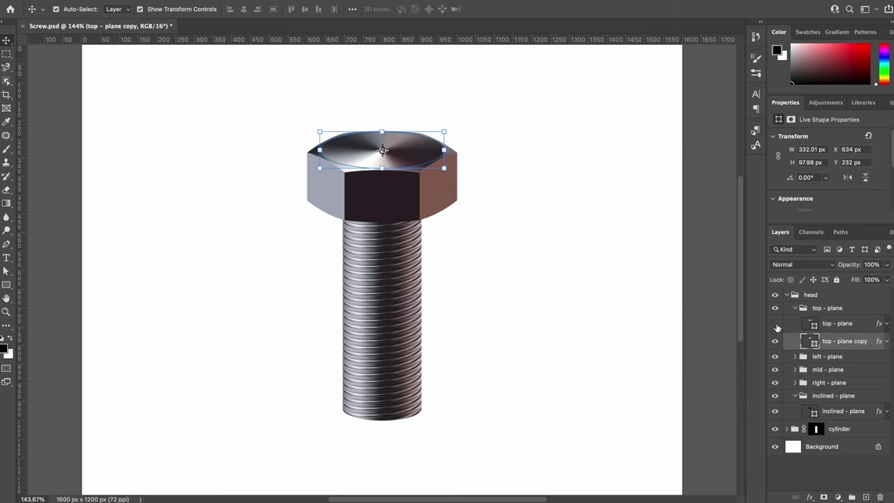
# Clear the top - plane copy's effects and give it a light grey Gradient Overlay.
pyautogui.rightClick(789, 341)
pyautogui.click(748, 294)
pyautogui.doubleClick(790, 343)
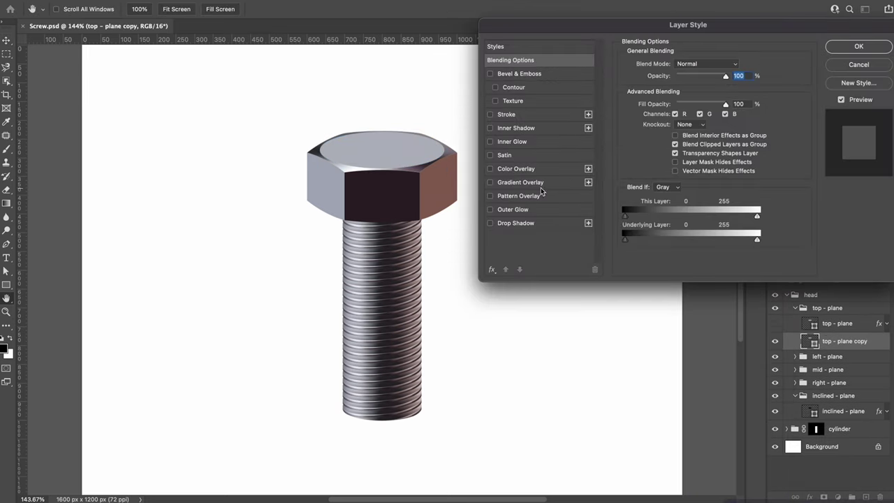
pyautogui.click(529, 174)
pyautogui.click(687, 89)
pyautogui.doubleClick(492, 372)
pyautogui.press('Return')
pyautogui.press('Return')
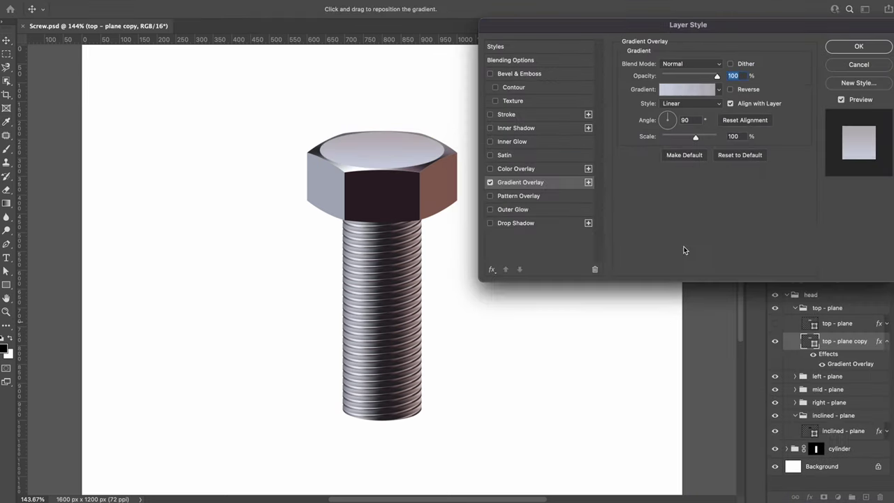
pyautogui.press('Return')
# Set top - plane to 60% opacity, add a layer mask, and paint it with a 114 px soft brush.
pyautogui.click(806, 326)
pyautogui.click(775, 324)
pyautogui.press('6')
pyautogui.click(823, 497)
pyautogui.press('b')
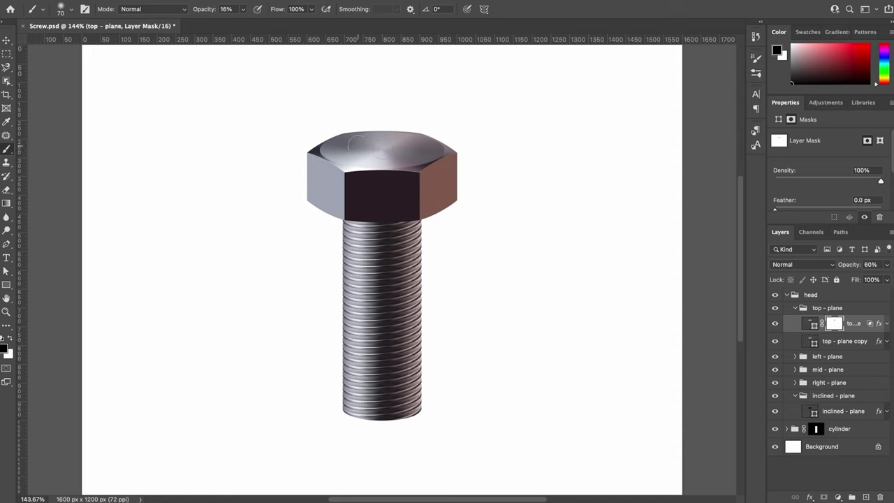
pyautogui.rightClick(413, 150)
pyautogui.write('114')
pyautogui.press('Return')
pyautogui.press('x')
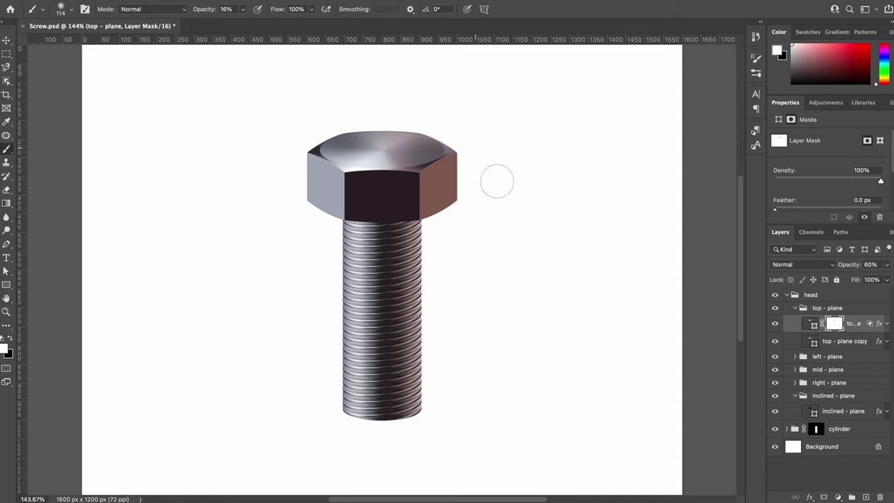
pyautogui.press('v')
# Expand the mid-plane group and start a Gradient Overlay on the mid-plane layer.
pyautogui.click(663, 333)
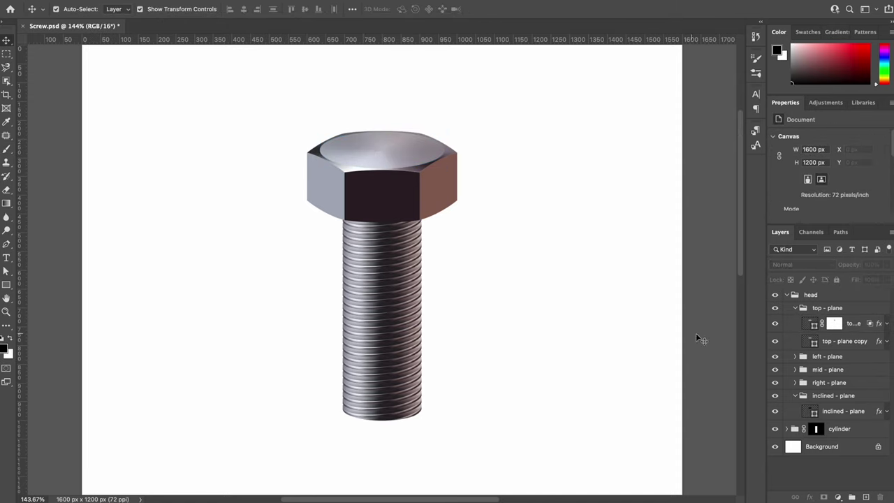
pyautogui.click(794, 369)
pyautogui.doubleClick(792, 387)
pyautogui.click(520, 182)
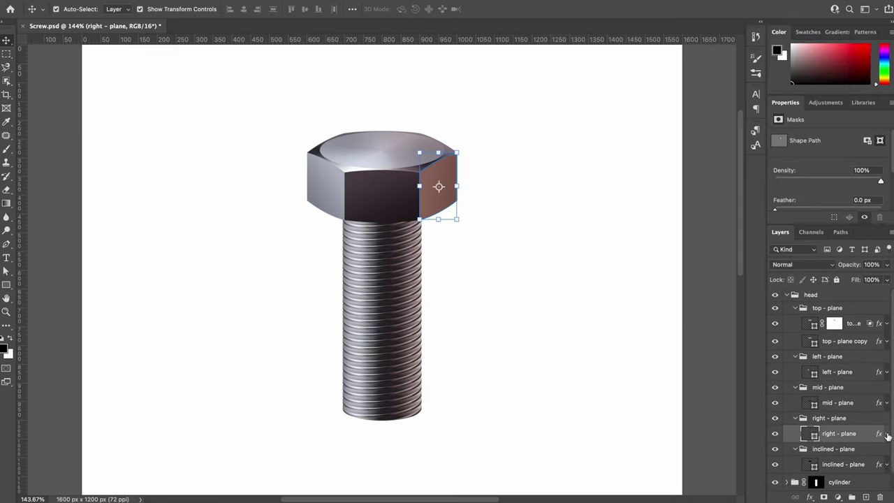
# Duplicate the mid-plane layer, clear its style, set Fill 0% and add a light inner shadow.
pyautogui.hotkey('ctrl', 'j')
pyautogui.rightClick(790, 402)
pyautogui.click(744, 294)
pyautogui.doubleClick(868, 279)
pyautogui.write('0')
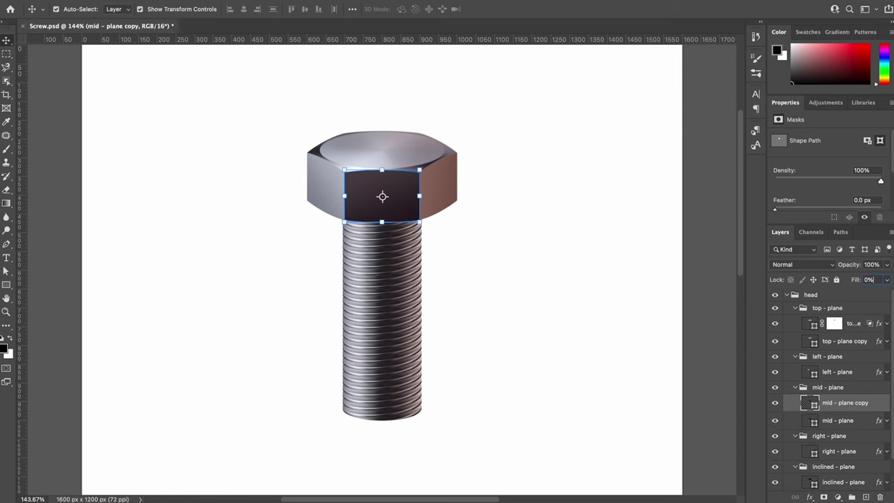
pyautogui.doubleClick(882, 405)
pyautogui.click(555, 128)
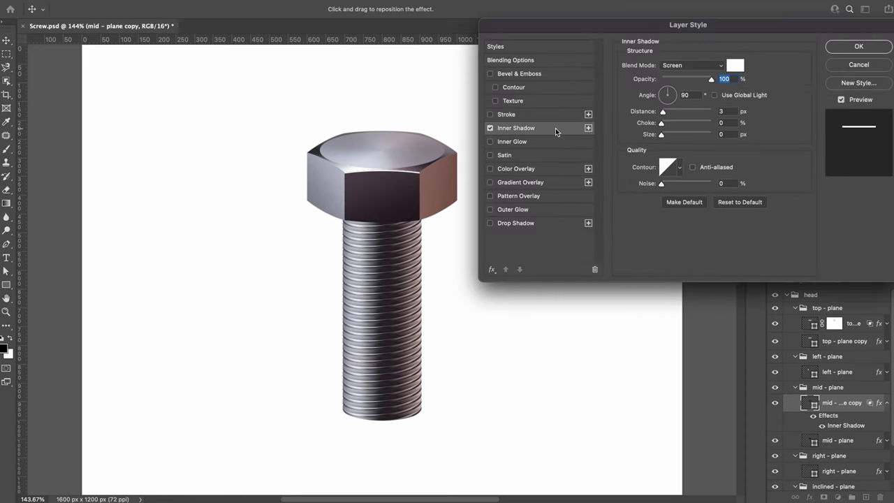
pyautogui.press('Return')
# Make a style-cleared copy of the left-plane layer with a light inner-shadow edge highlight.
pyautogui.click(326, 186)
pyautogui.hotkey('ctrl', 'j')
pyautogui.rightClick(791, 377)
pyautogui.click(753, 293)
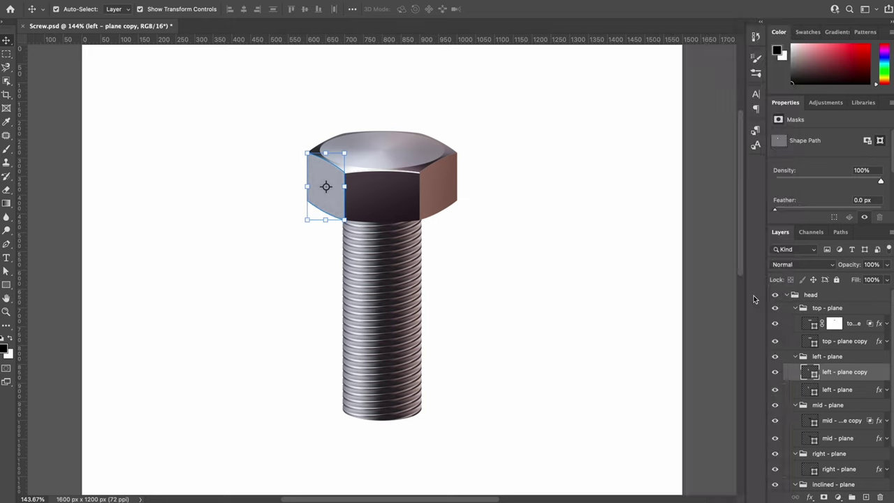
pyautogui.doubleClick(881, 371)
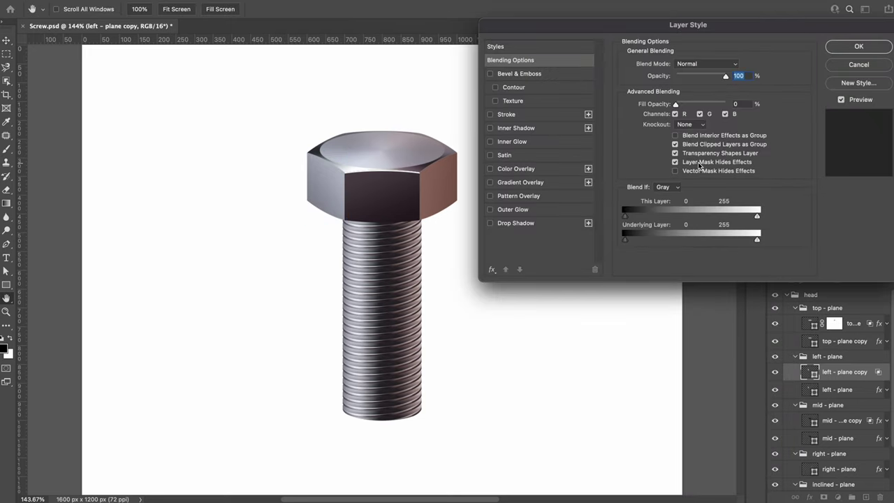
pyautogui.click(551, 129)
pyautogui.press('Return')
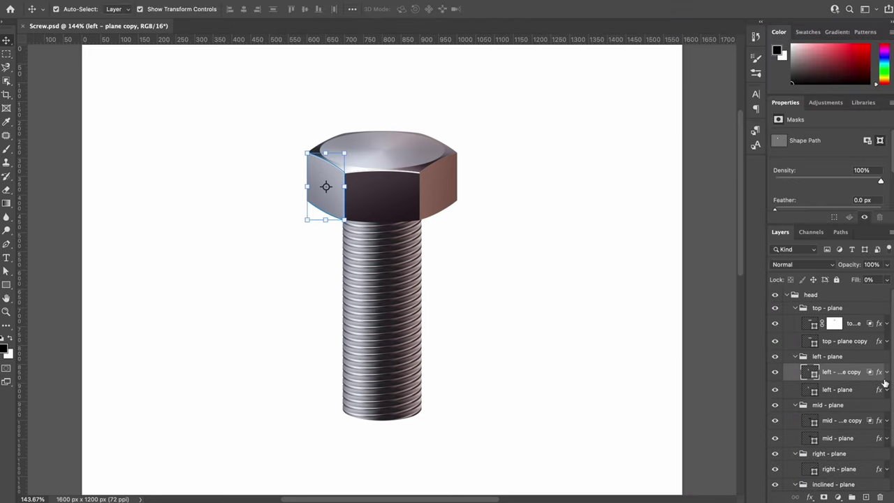
# Clear the right-plane copy's style and give it a light inner shadow.
pyautogui.click(790, 469)
pyautogui.rightClick(790, 469)
pyautogui.click(775, 294)
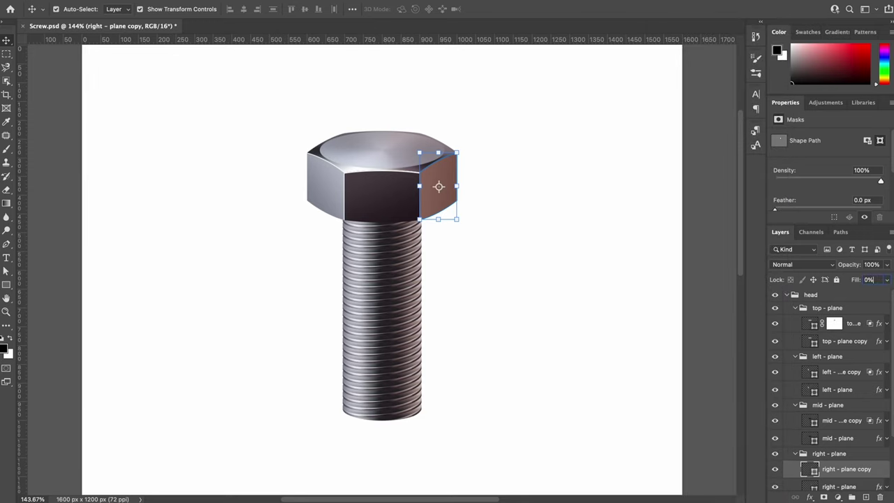
pyautogui.doubleClick(791, 469)
pyautogui.click(546, 128)
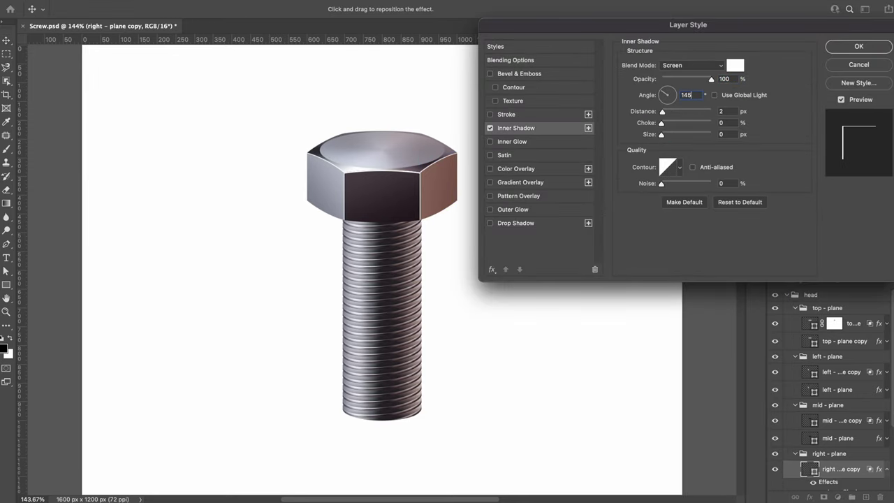
# Give the second right- and mid-plane copies dark Multiply inner shadows in colour 281c21.
pyautogui.click(516, 127)
pyautogui.click(706, 64)
pyautogui.click(689, 10)
pyautogui.click(735, 65)
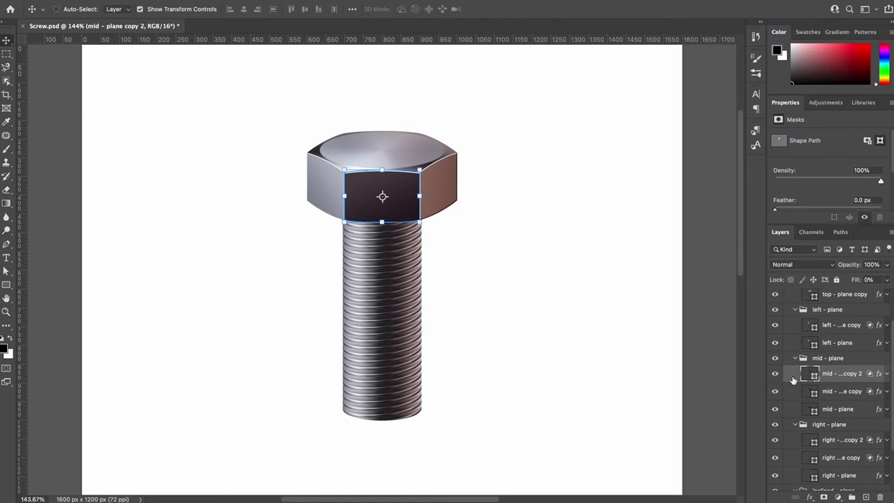
pyautogui.doubleClick(793, 379)
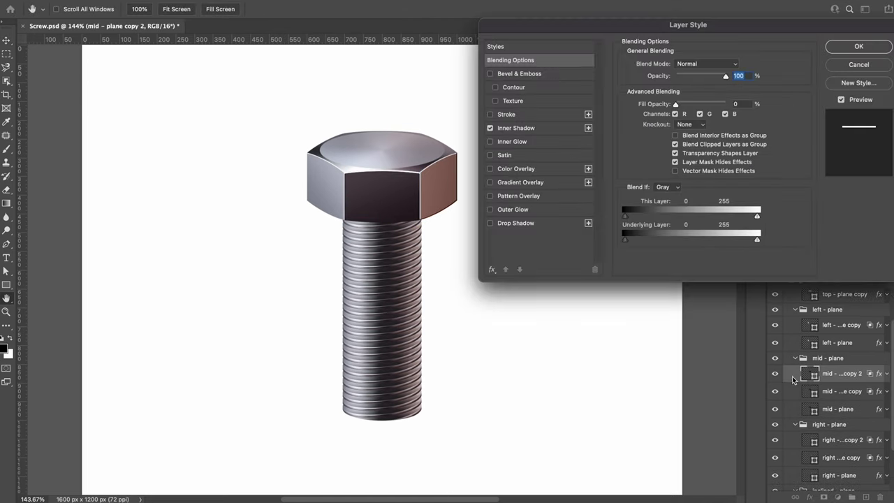
pyautogui.click(516, 128)
pyautogui.click(706, 64)
pyautogui.click(688, 11)
pyautogui.click(735, 65)
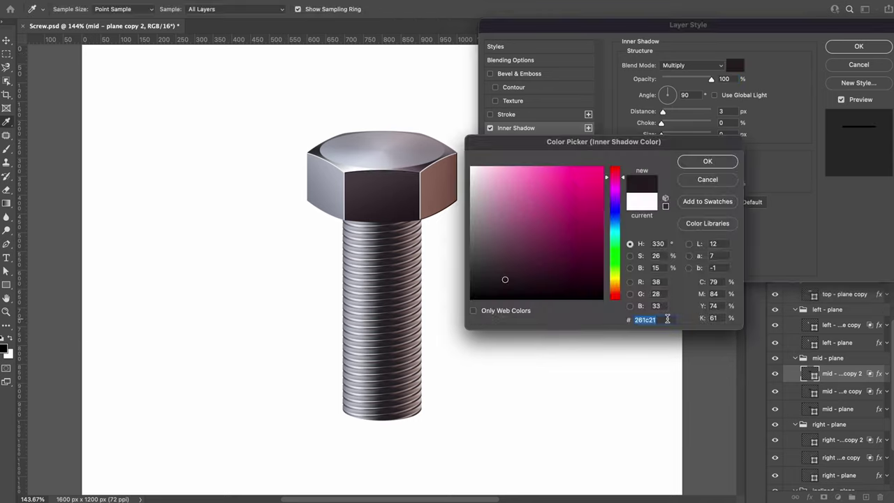
pyautogui.click(694, 160)
pyautogui.click(858, 46)
# Duplicate the left-plane copy with a dark Normal inner shadow angled about -148 degrees.
pyautogui.click(842, 325)
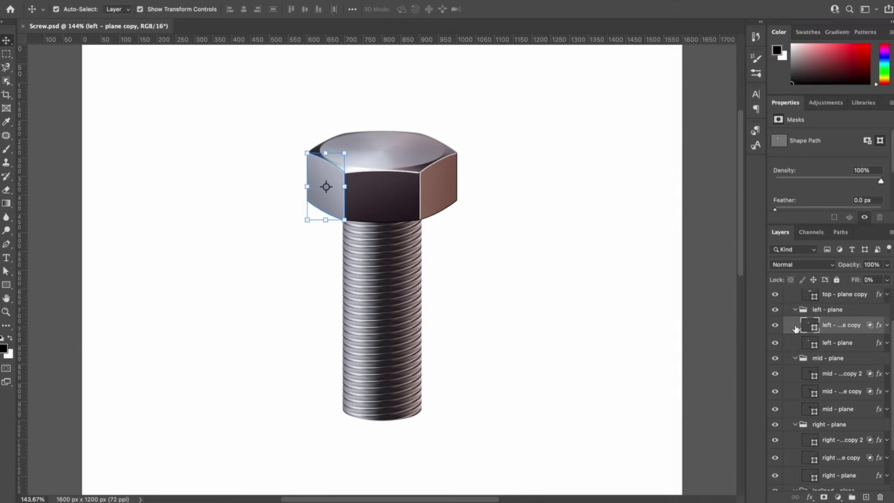
pyautogui.hotkey('ctrl', 'j')
pyautogui.doubleClick(797, 327)
pyautogui.click(516, 128)
pyautogui.click(705, 65)
pyautogui.click(689, 11)
pyautogui.click(735, 65)
pyautogui.click(695, 160)
pyautogui.moveTo(668, 95); pyautogui.dragTo(673, 91)
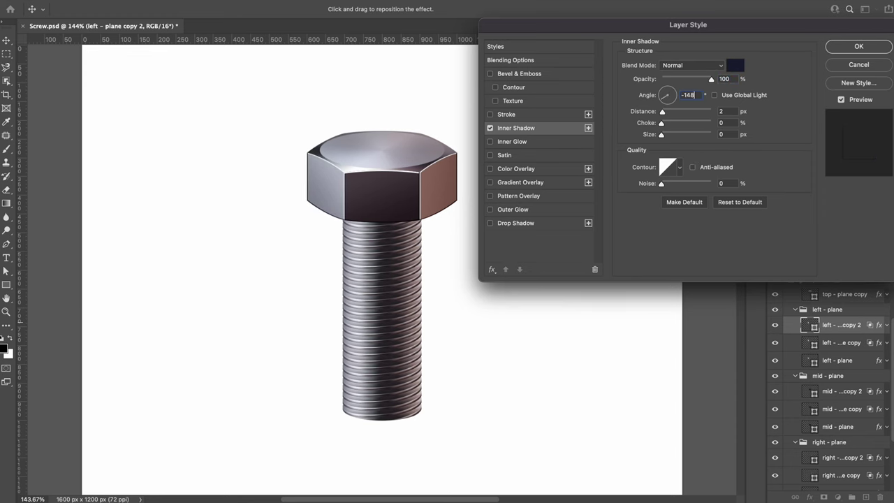
# Add masks to the mid, left and right edge-shadow copies and paint them with a soft brush.
pyautogui.click(719, 409)
pyautogui.scroll(5, 432, 126)
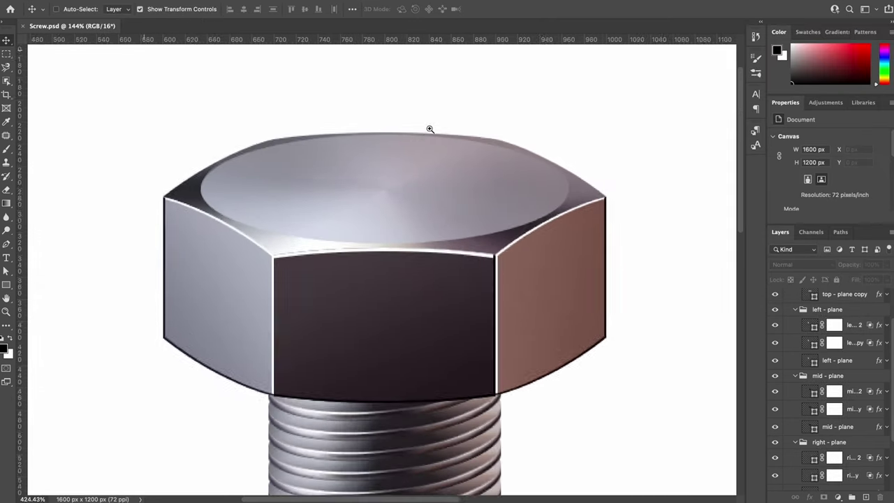
pyautogui.click(385, 354)
pyautogui.press('b')
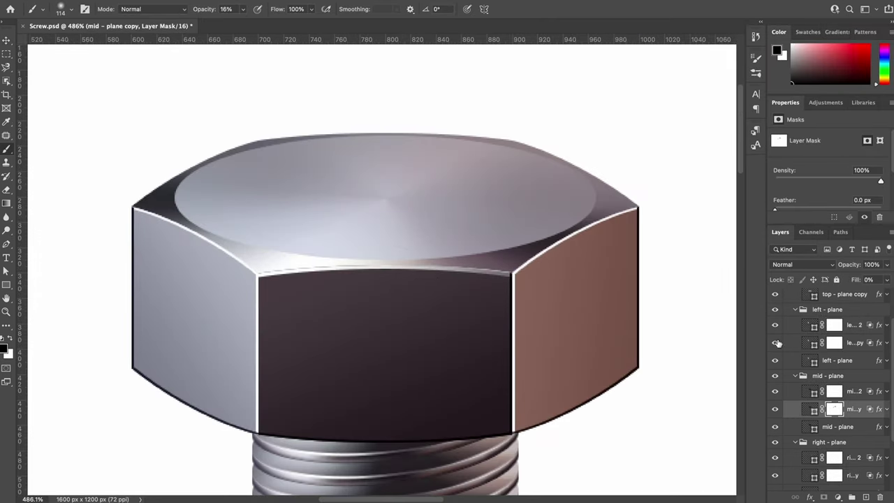
pyautogui.click(835, 342)
pyautogui.click(835, 458)
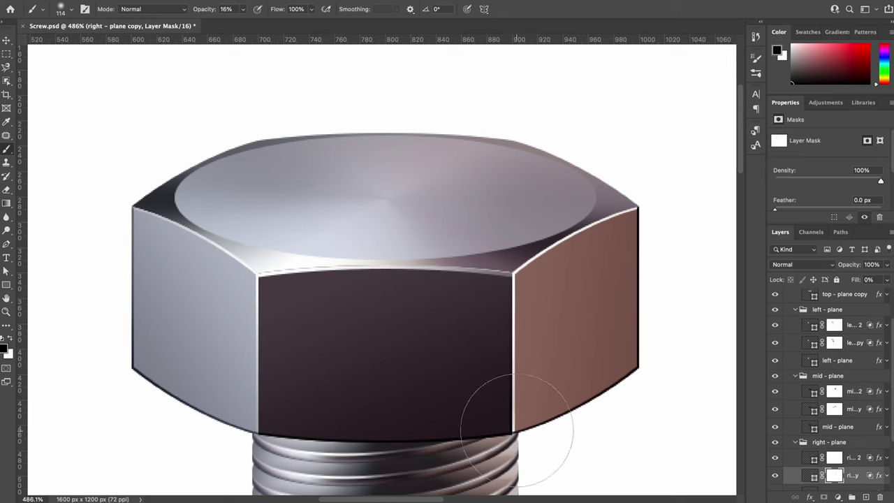
pyautogui.press('v')
pyautogui.press('a')
pyautogui.moveTo(734, 155); pyautogui.dragTo(89, 303)
pyautogui.press('v')
pyautogui.hotkey('ctrl', '0')
# Restyle the inclined rim with a gradient overlay and a 2 px inner shadow.
pyautogui.doubleClick(793, 457)
pyautogui.click(520, 181)
pyautogui.click(690, 90)
pyautogui.moveTo(800, 371)
pyautogui.mouseDown()
pyautogui.moveTo(835, 371)
pyautogui.moveTo(760, 371)
pyautogui.moveTo(781, 371)
pyautogui.mouseUp()
pyautogui.click(516, 127)
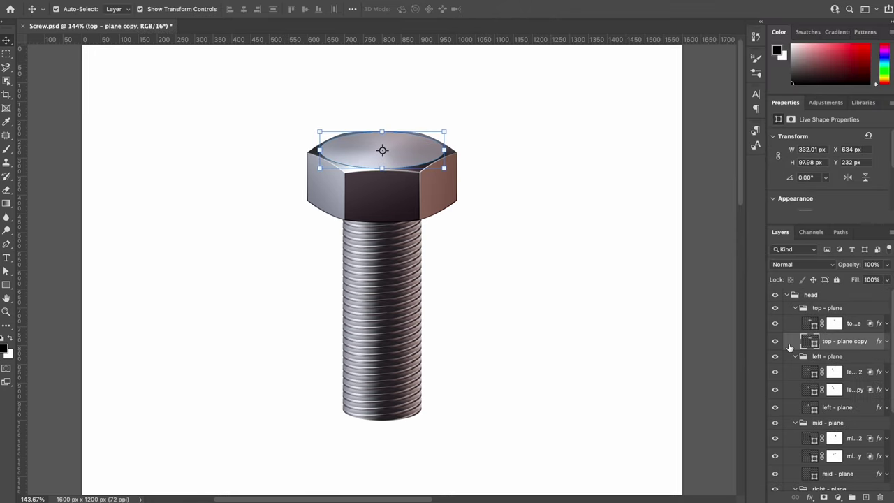
# Give the top-plane copy a 2 px black stroke at 25% opacity.
pyautogui.click(529, 116)
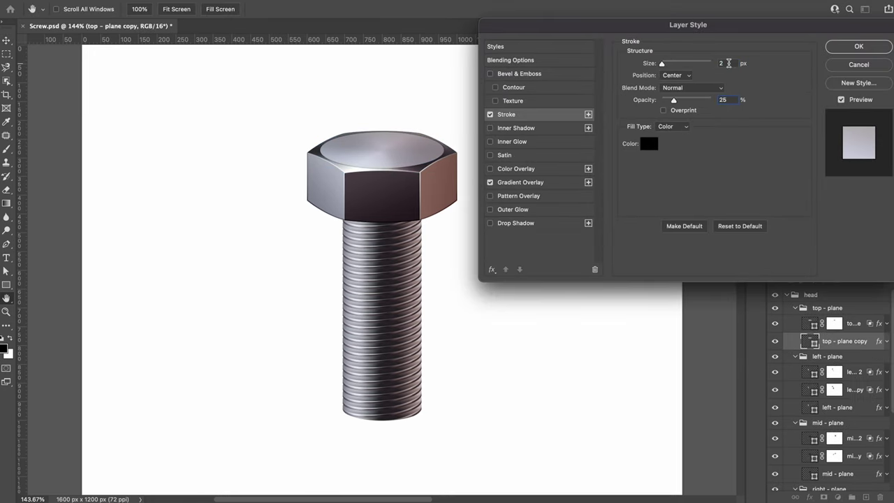
pyautogui.press('Return')
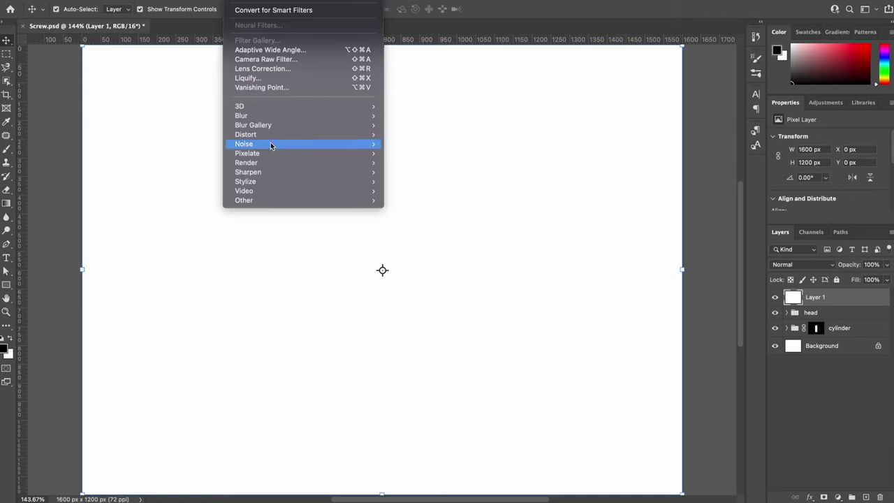
# Add noise to the white layer and spin it with a Radial Blur.
pyautogui.click(405, 143)
pyautogui.click(503, 104)
pyautogui.click(412, 181)
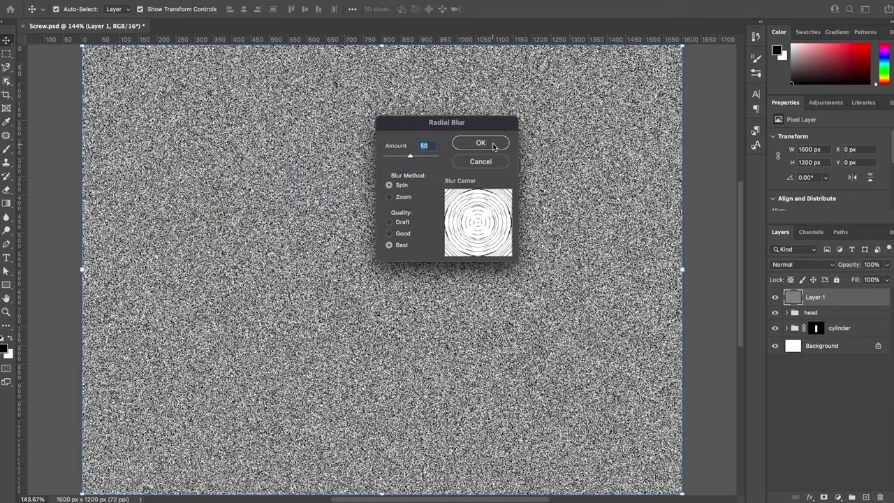
pyautogui.click(426, 144)
# Draw a 332 × 332 px circle with the Ellipse tool.
pyautogui.click(6, 285)
pyautogui.click(56, 293)
pyautogui.click(407, 251)
pyautogui.write('332')
pyautogui.press('Tab')
pyautogui.write('332')
pyautogui.press('Return')
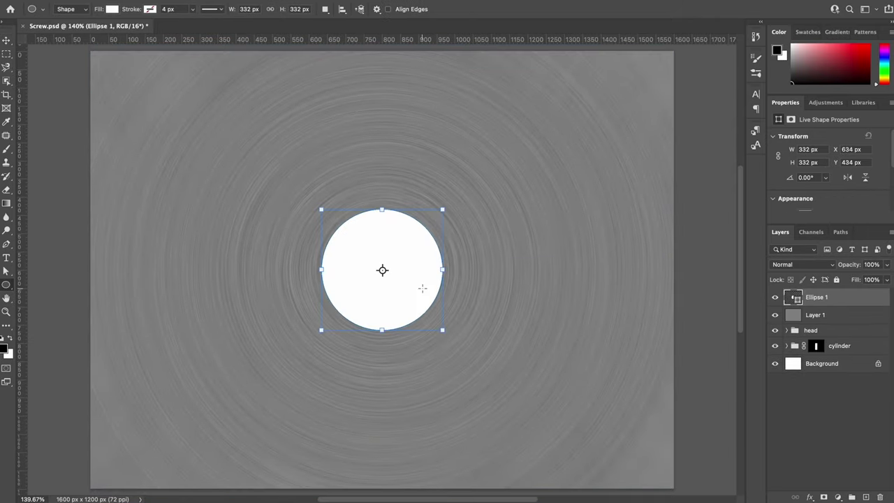
pyautogui.press('v')
# Copy the brushed circle to its own layer, deleting the noise and circle shape layers.
pyautogui.keyDown('ctrl'); pyautogui.click(795, 299); pyautogui.keyUp('ctrl')
pyautogui.hotkey('ctrl', 'j')
pyautogui.click(843, 335)
pyautogui.press('Delete')
pyautogui.click(844, 297)
pyautogui.press('Delete')
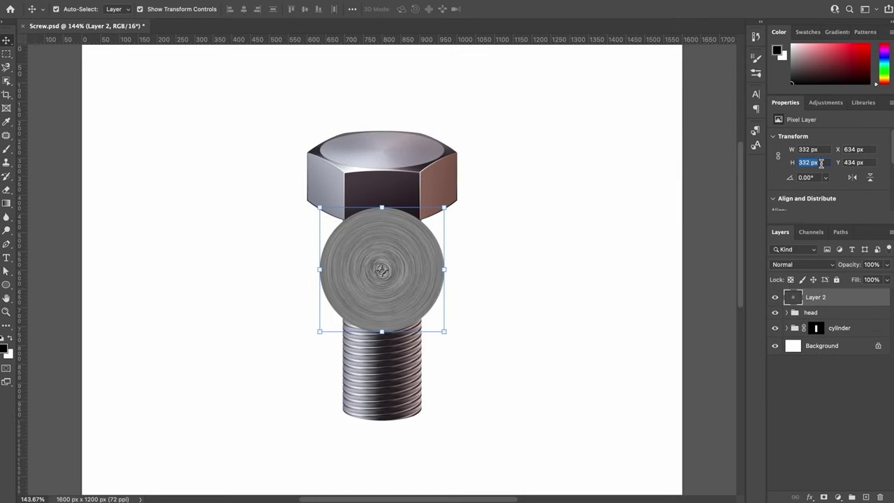
# Squash the brushed disc to 98 px tall, place it in top-plane over the face, set Screen.
pyautogui.write('98')
pyautogui.press('Return')
pyautogui.click(787, 312)
pyautogui.moveTo(830, 325); pyautogui.dragTo(846, 332)
pyautogui.moveTo(392, 227); pyautogui.dragTo(391, 152)
pyautogui.click(802, 264)
pyautogui.click(802, 359)
# Set the RGO layer to 40% opacity and add a new white-filled layer.
pyautogui.click(854, 341)
pyautogui.click(872, 264)
pyautogui.write('40')
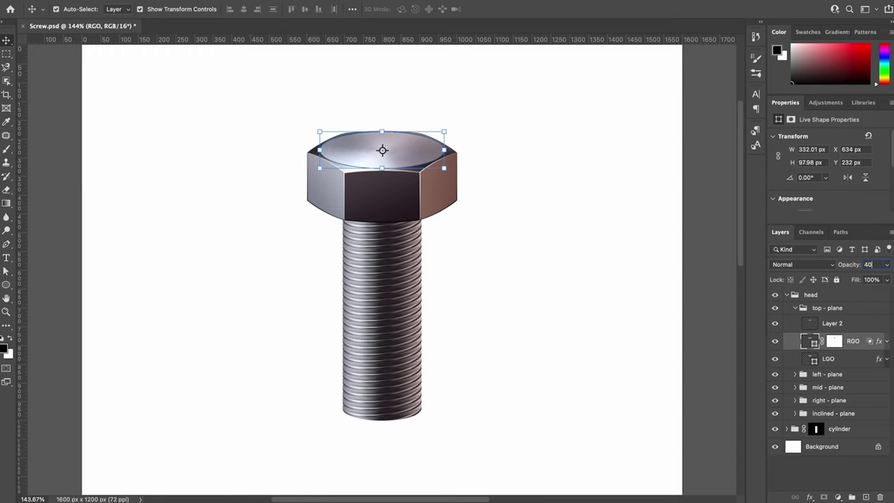
pyautogui.click(795, 308)
pyautogui.click(866, 497)
pyautogui.hotkey('ctrl', 'BackSpace')
pyautogui.click(234, 3)
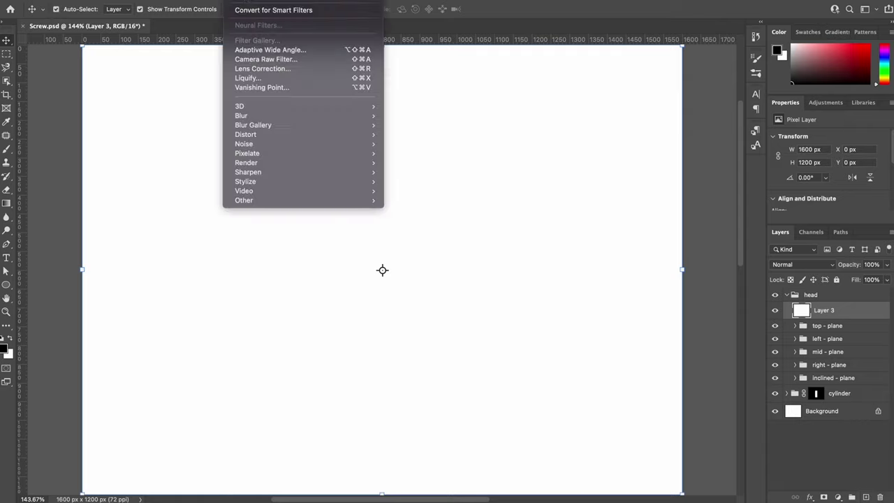
# Fill Layer 3 with motion-blurred noise blended in Hard Mix.
pyautogui.click(419, 144)
pyautogui.press('Return')
pyautogui.click(234, 4)
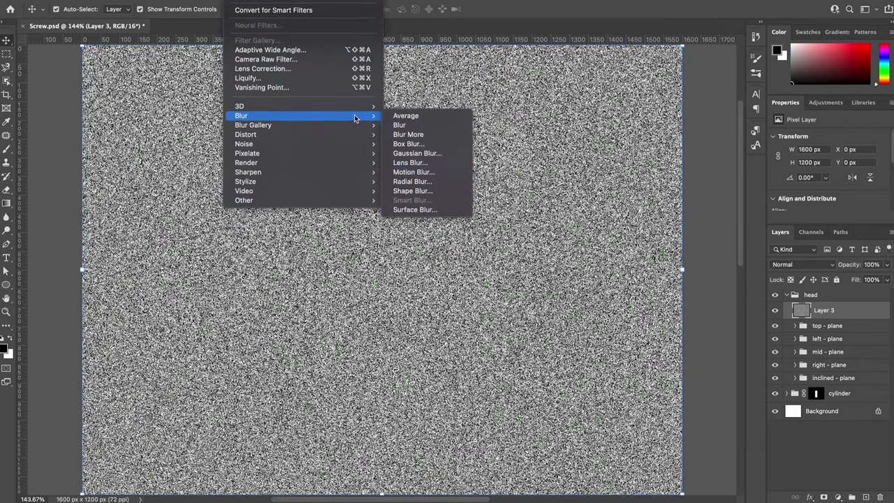
pyautogui.click(419, 179)
pyautogui.press('Return')
pyautogui.click(804, 265)
pyautogui.click(785, 408)
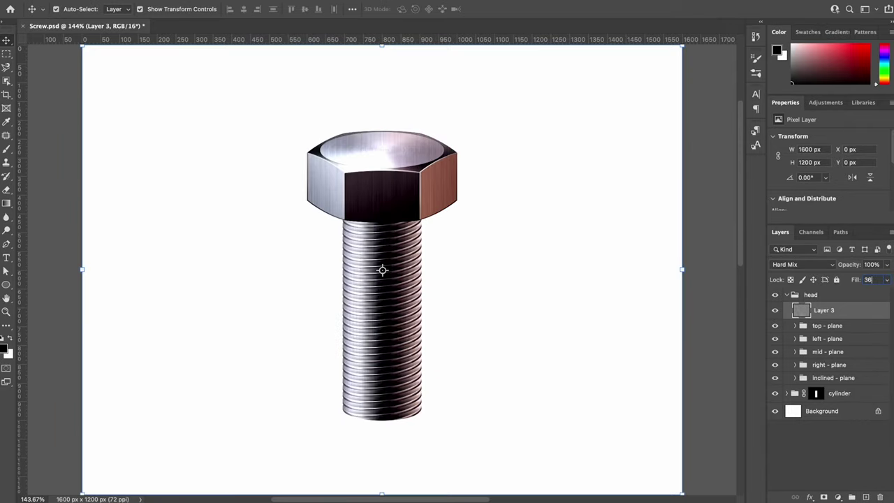
# Mask Layer 3 and brush the noise texture away across the head's faces.
pyautogui.click(792, 404)
pyautogui.keyDown('ctrl'); pyautogui.keyDown('shift'); pyautogui.click(325, 182); pyautogui.keyUp('shift'); pyautogui.keyUp('ctrl')
pyautogui.press('a')
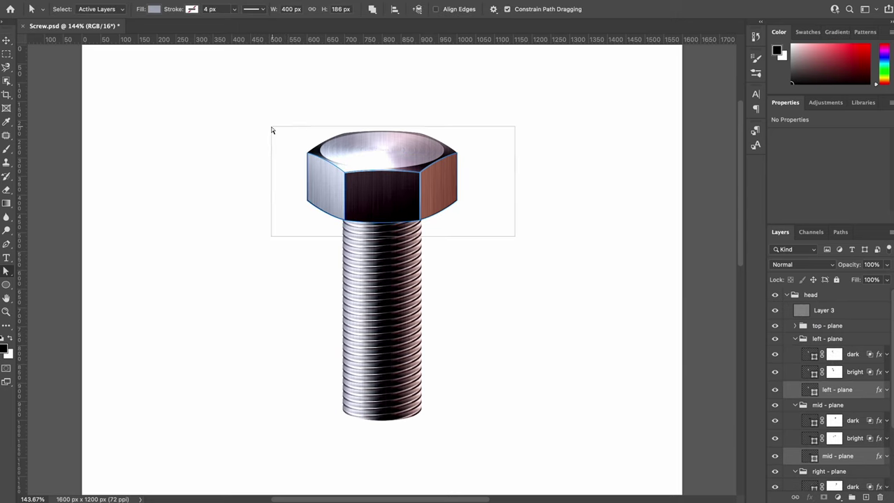
pyautogui.click(859, 310)
pyautogui.click(839, 497)
pyautogui.press('b')
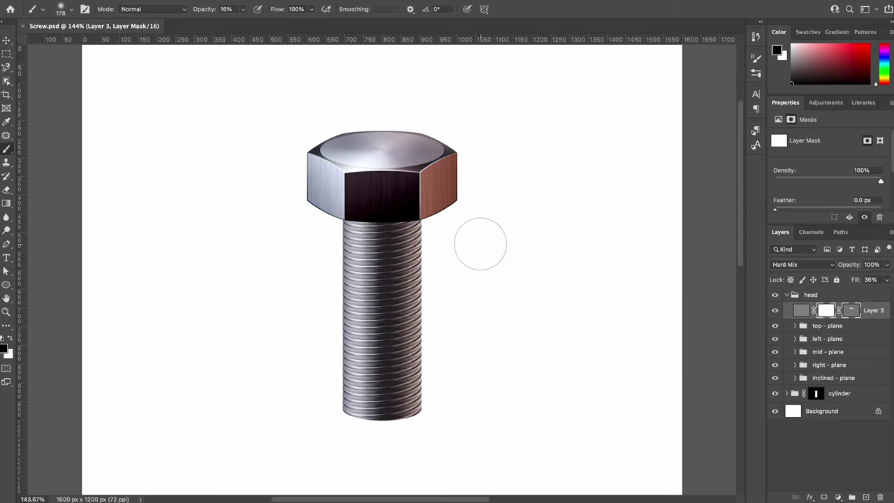
pyautogui.moveTo(371, 199); pyautogui.dragTo(388, 197)
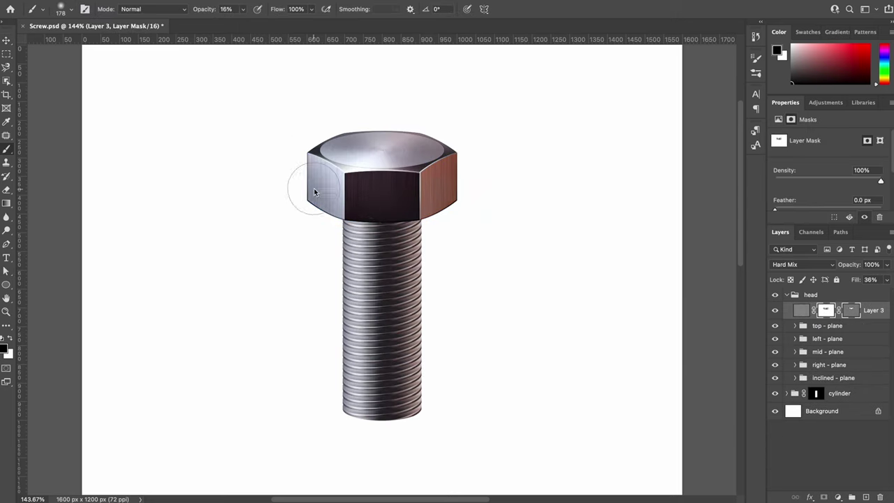
pyautogui.press('v')
pyautogui.click(787, 295)
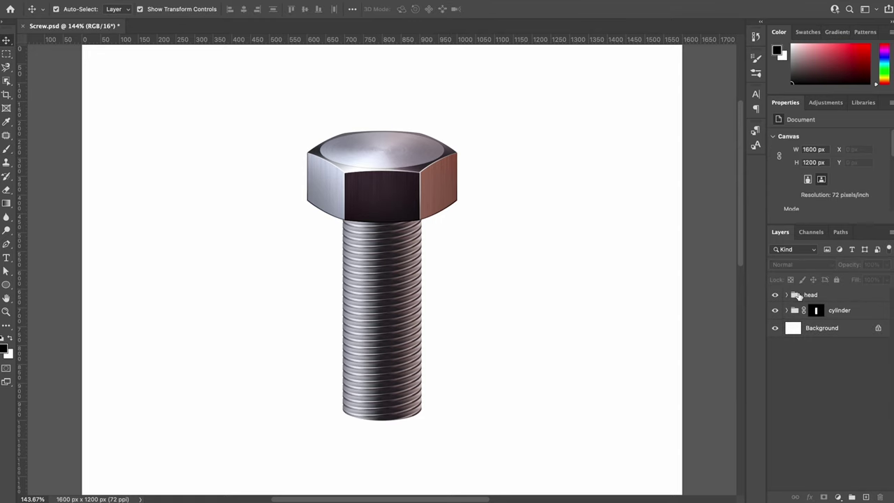
# Duplicate the head group as 'screw cap' and move it down onto the shaft.
pyautogui.click(851, 297)
pyautogui.hotkey('ctrl', 'j')
pyautogui.moveTo(851, 295); pyautogui.dragTo(824, 310)
pyautogui.press('Return')
pyautogui.moveTo(382, 270); pyautogui.dragTo(384, 395)
# Mask the screw cap with a 210 × 63 px ellipse selection, then delete that ellipse.
pyautogui.press('u')
pyautogui.click(390, 278)
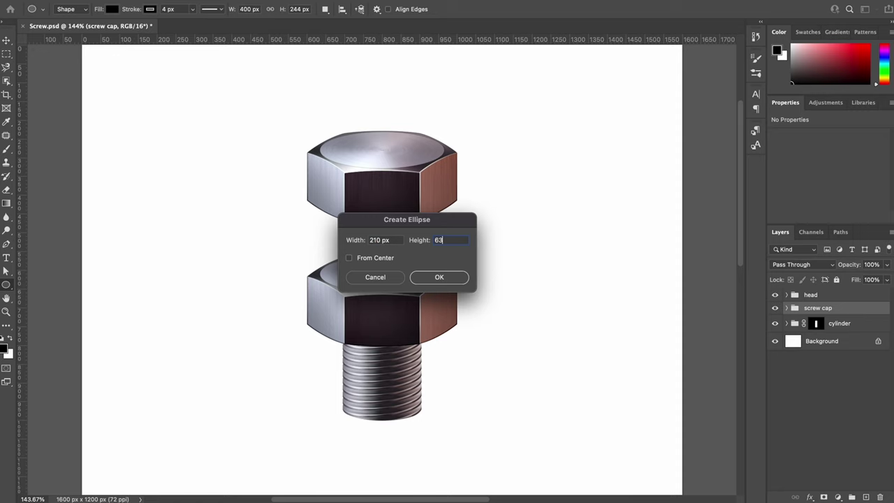
pyautogui.press('Return')
pyautogui.click(842, 328)
pyautogui.click(824, 497)
pyautogui.click(775, 312)
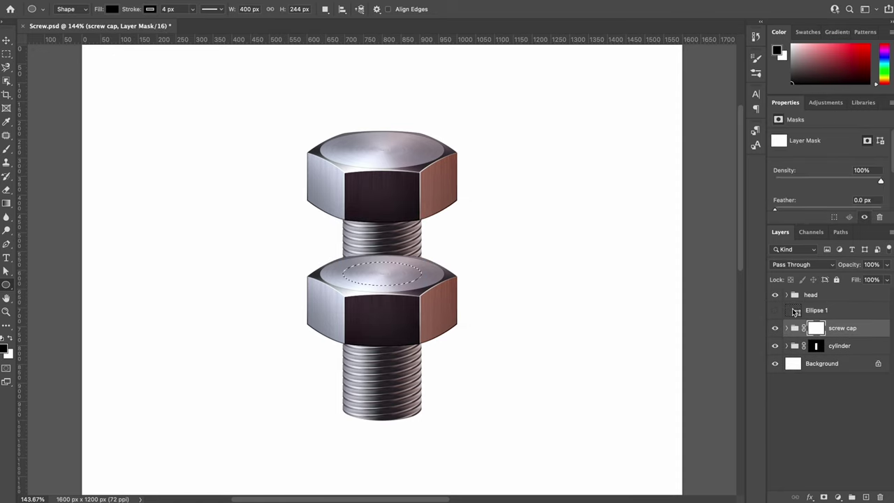
pyautogui.click(794, 311)
# Paint the thread back through the nut's hole via a smart-object cylinder selection; start a 230 px ellipse.
pyautogui.press('Delete')
pyautogui.rightClick(831, 327)
pyautogui.click(835, 171)
pyautogui.keyDown('ctrl'); pyautogui.click(794, 329); pyautogui.keyUp('ctrl')
pyautogui.click(816, 310)
pyautogui.press('b')
pyautogui.scroll(5, 403, 245)
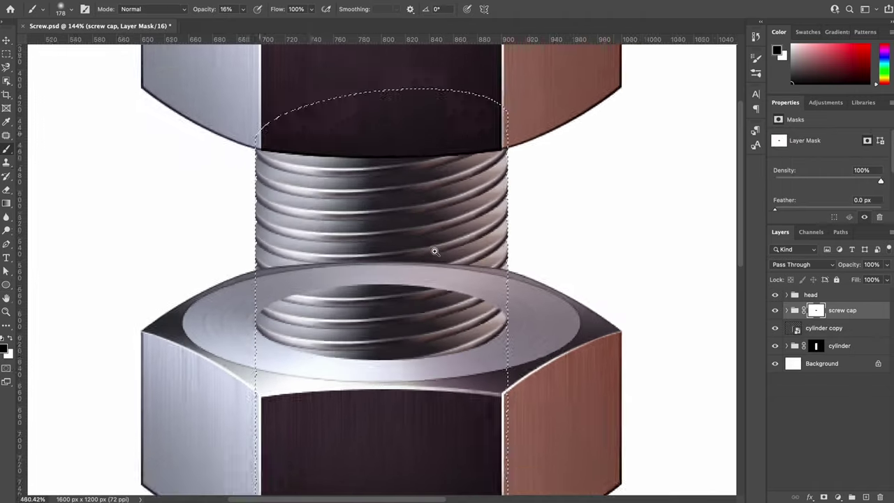
pyautogui.moveTo(394, 280); pyautogui.dragTo(461, 305)
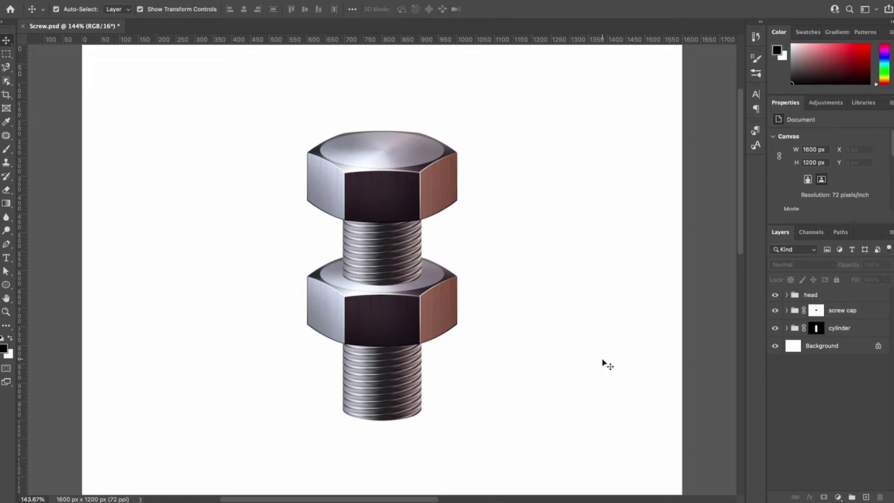
pyautogui.click(603, 361)
pyautogui.write('230')
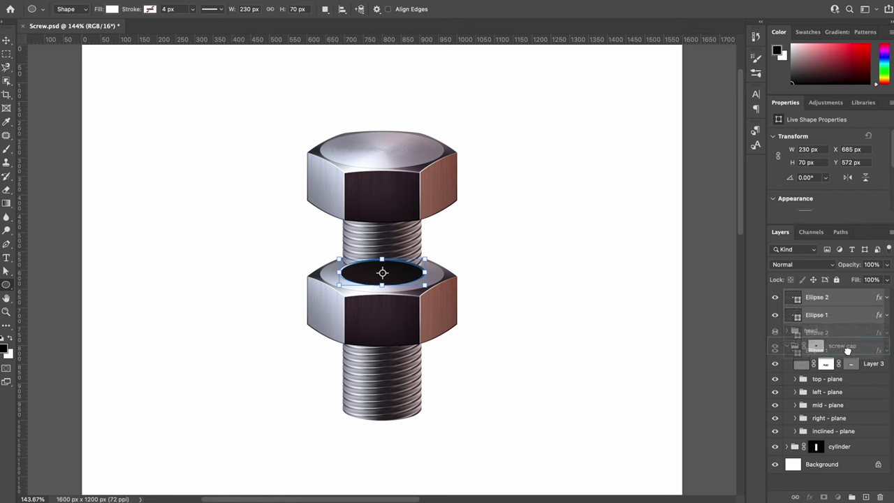
# Draw a 112 × 66 px rectangle inside the screw cap group and give it a brushed layer mask.
pyautogui.click(7, 285)
pyautogui.click(49, 287)
pyautogui.click(387, 257)
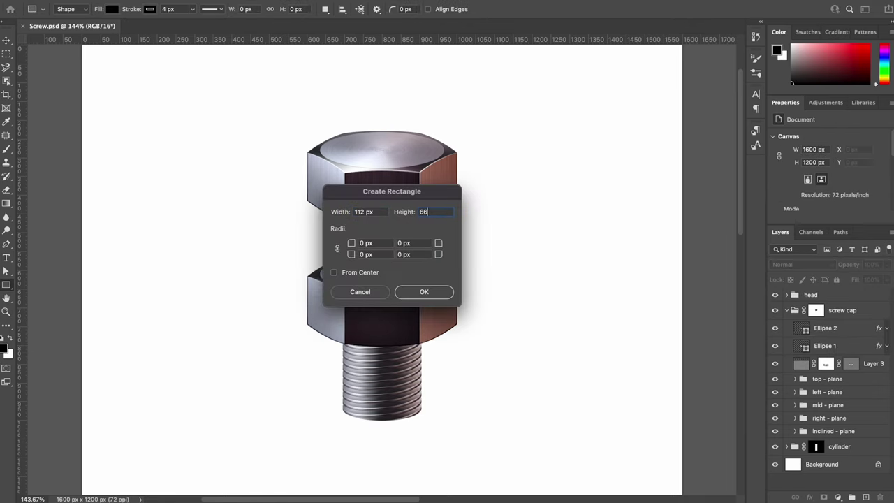
pyautogui.press('Return')
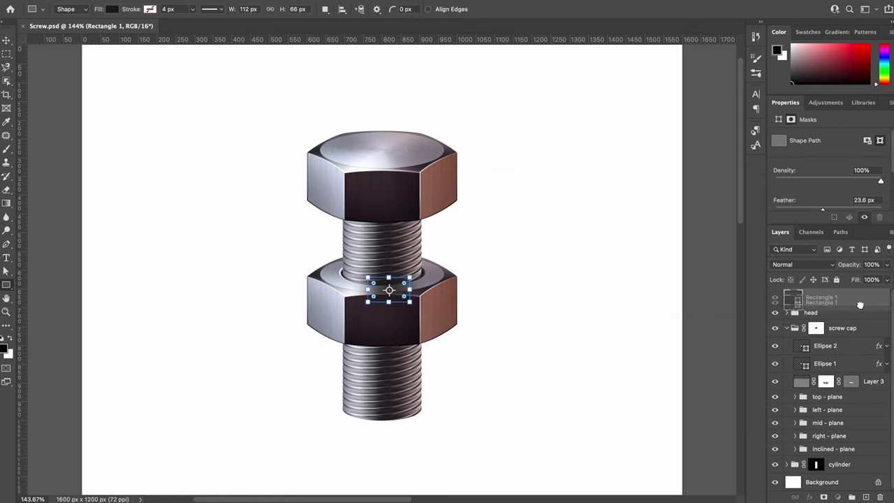
pyautogui.moveTo(860, 305); pyautogui.dragTo(839, 373)
pyautogui.click(824, 497)
pyautogui.press('b')
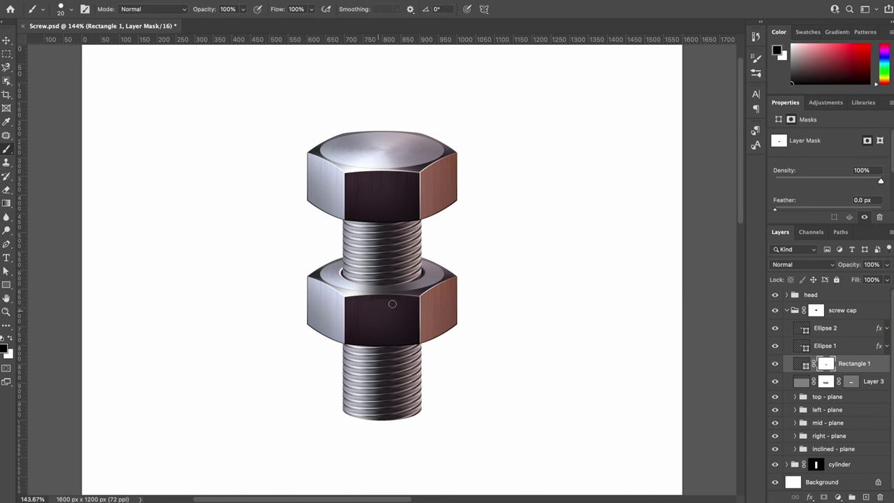
pyautogui.scroll(5, 414, 300)
pyautogui.scroll(-5, 518, 324)
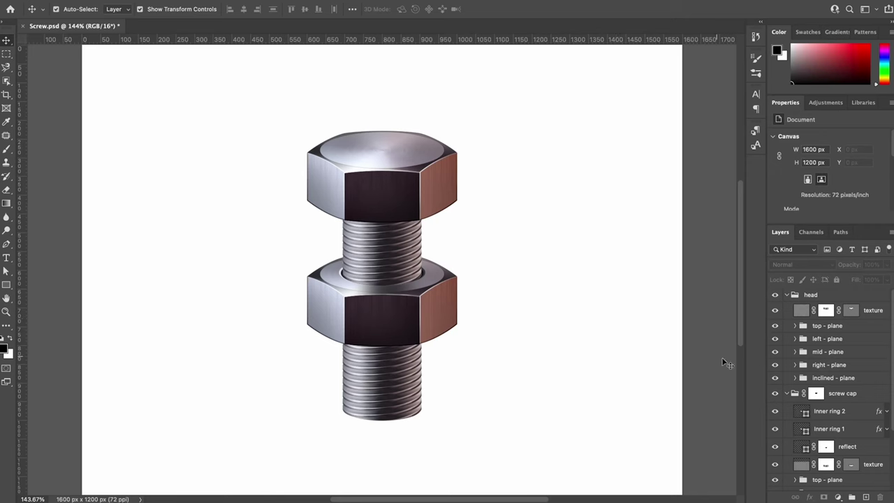
# Set the head inclined plane's Gradient Overlay end stop to light lavender #b5b3c5.
pyautogui.click(844, 393)
pyautogui.doubleClick(871, 393)
pyautogui.click(520, 182)
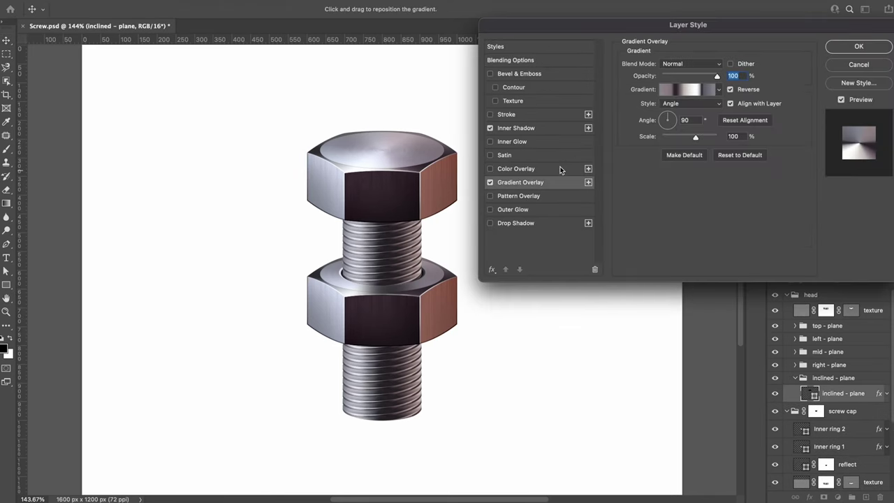
pyautogui.click(689, 89)
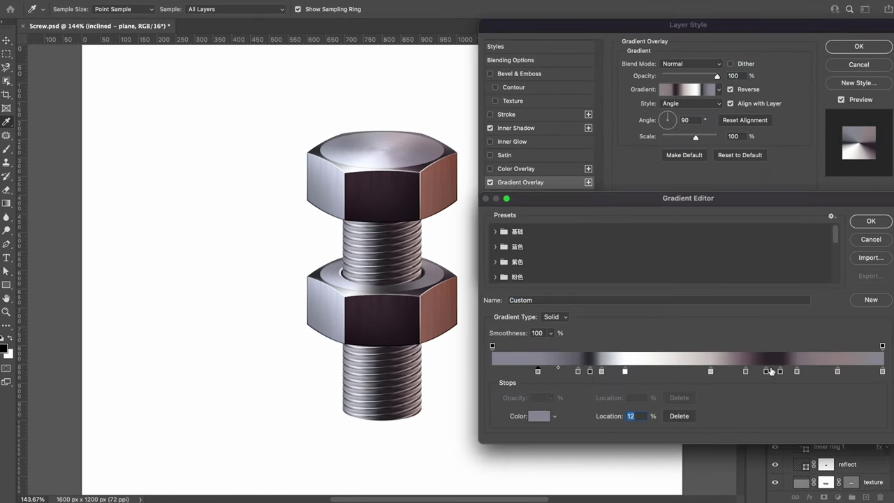
pyautogui.doubleClick(812, 372)
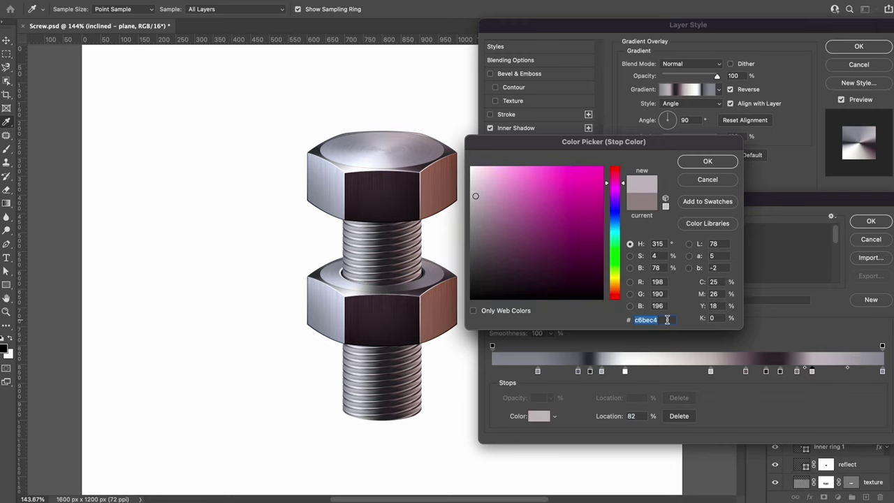
pyautogui.press('Return')
pyautogui.click(882, 371)
pyautogui.doubleClick(882, 371)
pyautogui.write('b5b3c5')
pyautogui.press('Return')
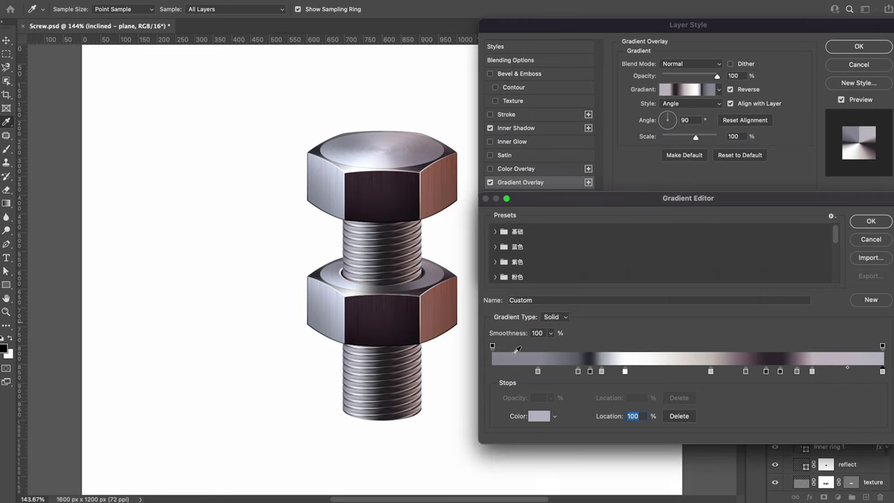
pyautogui.press('Return')
pyautogui.press('Return')
# Copy the inclined plane's layer style and paste it onto the nut's inclined-plane layer.
pyautogui.rightClick(797, 395)
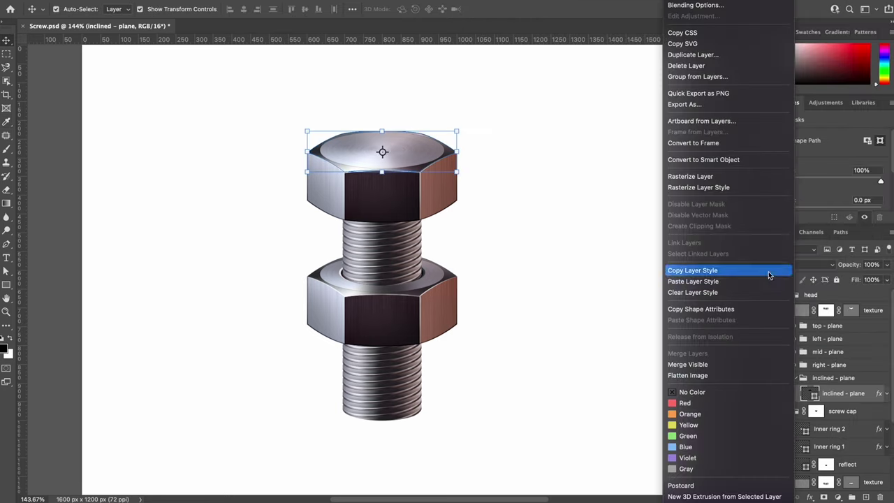
pyautogui.click(727, 271)
pyautogui.scroll(-3, 825, 392)
pyautogui.click(810, 454)
pyautogui.rightClick(811, 454)
pyautogui.click(729, 283)
# Expand the top-plane group, select the RGO layer, then clear the layer selection.
pyautogui.click(795, 385)
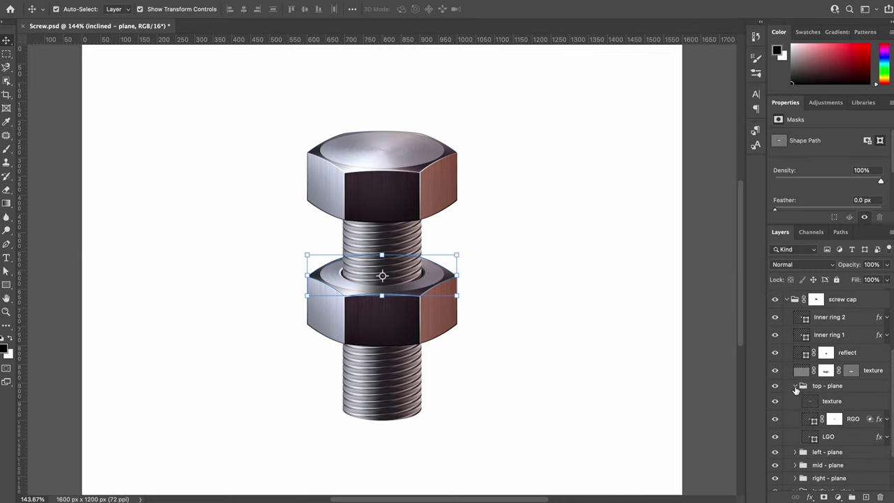
pyautogui.click(811, 418)
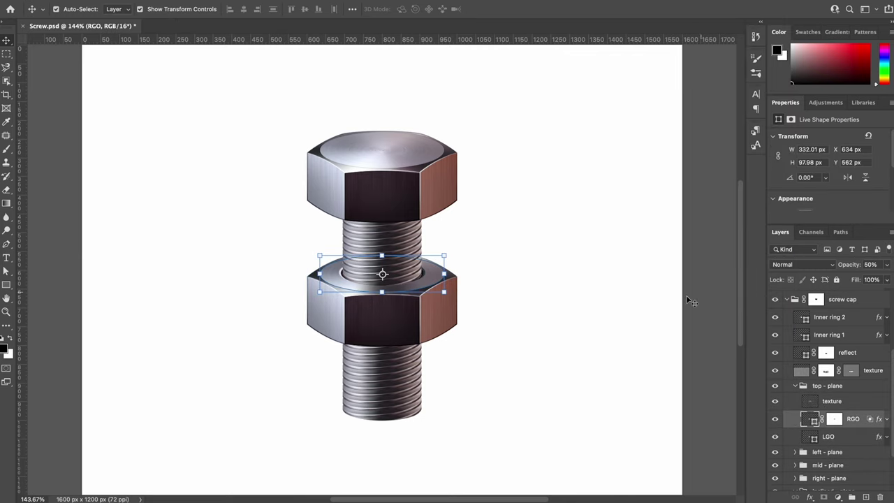
pyautogui.click(612, 358)
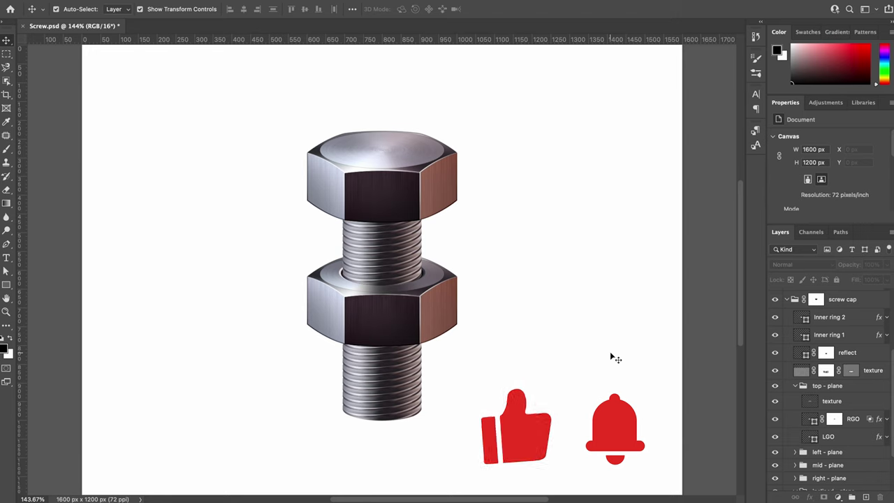
pyautogui.click(795, 326)
pyautogui.click(795, 392)
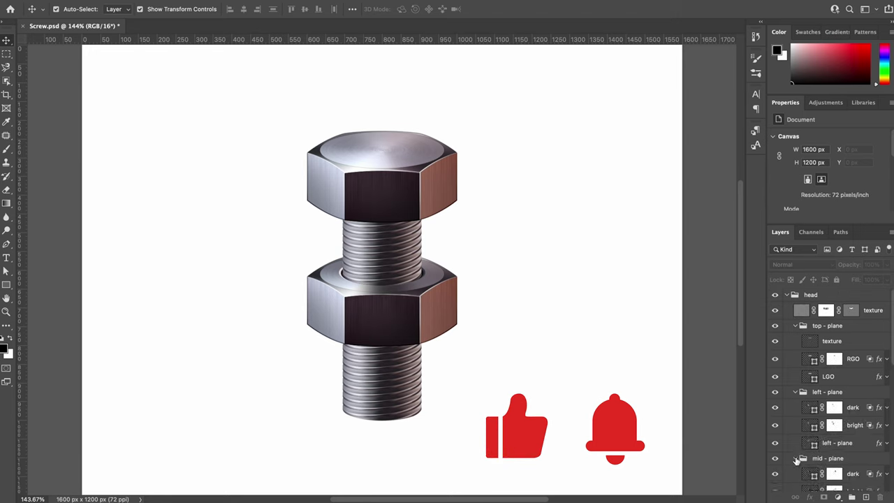
pyautogui.scroll(-5, 797, 459)
pyautogui.scroll(-5, 797, 457)
pyautogui.scroll(-5, 796, 454)
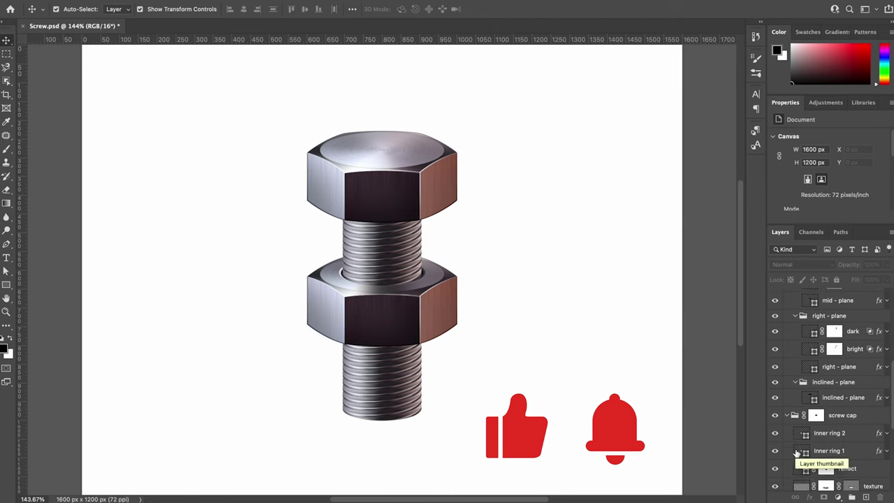
pyautogui.scroll(-3, 798, 453)
pyautogui.scroll(3, 791, 450)
pyautogui.scroll(3, 792, 436)
pyautogui.scroll(3, 794, 428)
pyautogui.scroll(3, 796, 420)
pyautogui.scroll(-3, 794, 440)
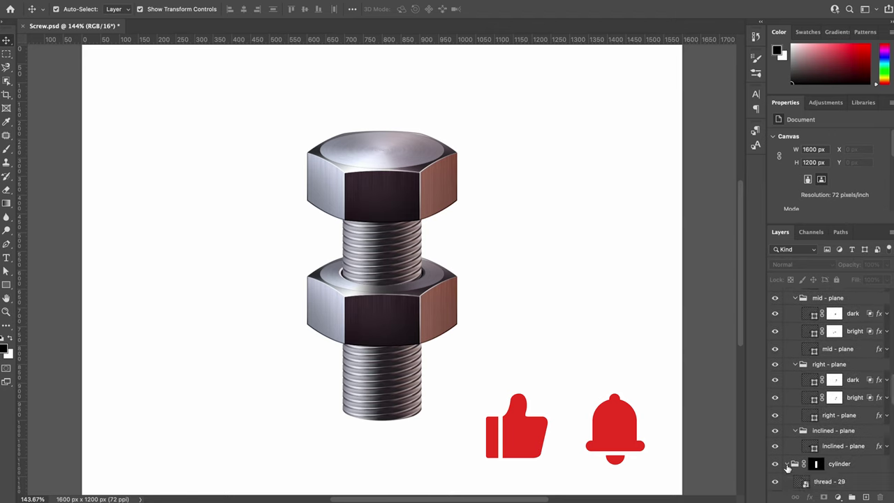
pyautogui.scroll(-3, 787, 466)
pyautogui.scroll(-5, 788, 466)
pyautogui.scroll(-5, 787, 467)
pyautogui.scroll(-5, 787, 468)
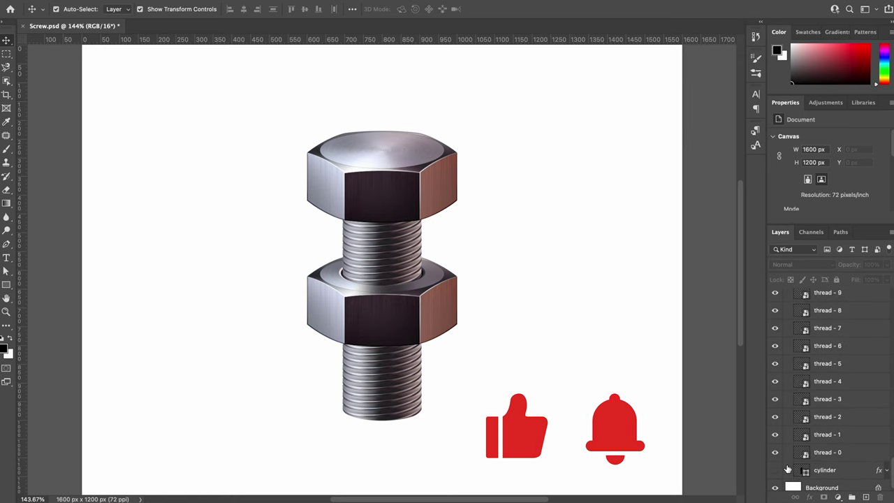
pyautogui.scroll(-1, 788, 468)
pyautogui.scroll(8, 834, 462)
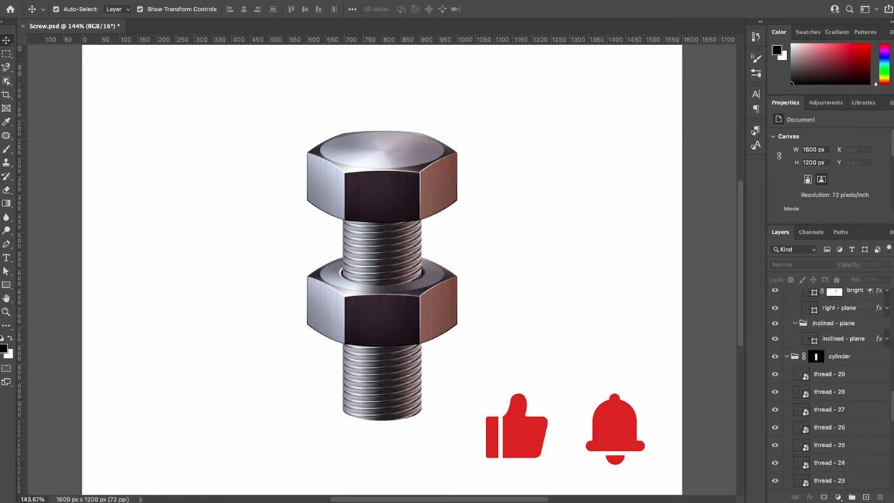
pyautogui.scroll(3, 834, 463)
pyautogui.scroll(3, 833, 462)
pyautogui.scroll(3, 833, 463)
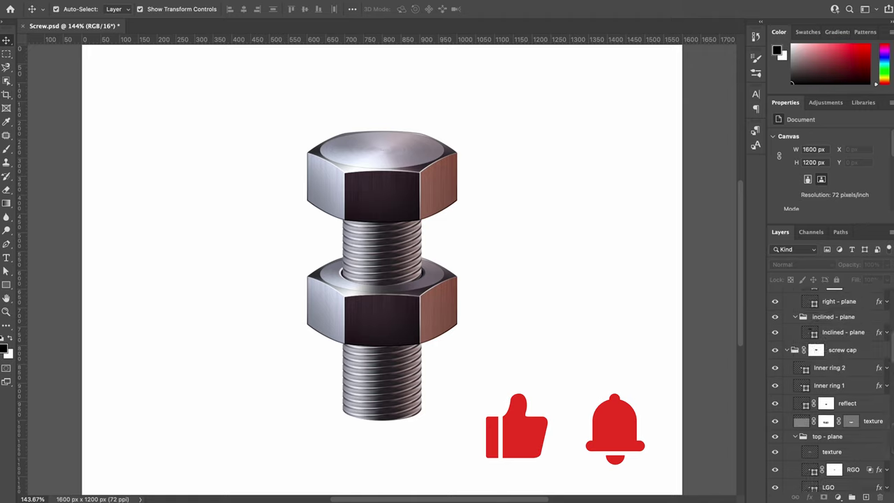